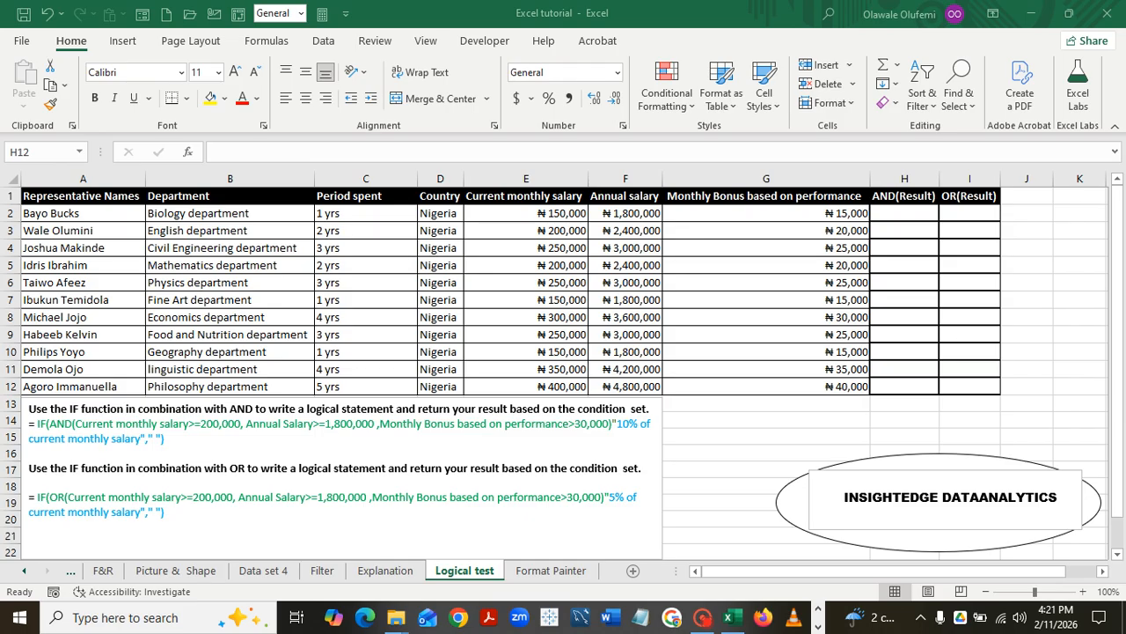
Review the AND and OR function rules on the Explanation sheet and return to the Logical test sheet.
click(384, 570)
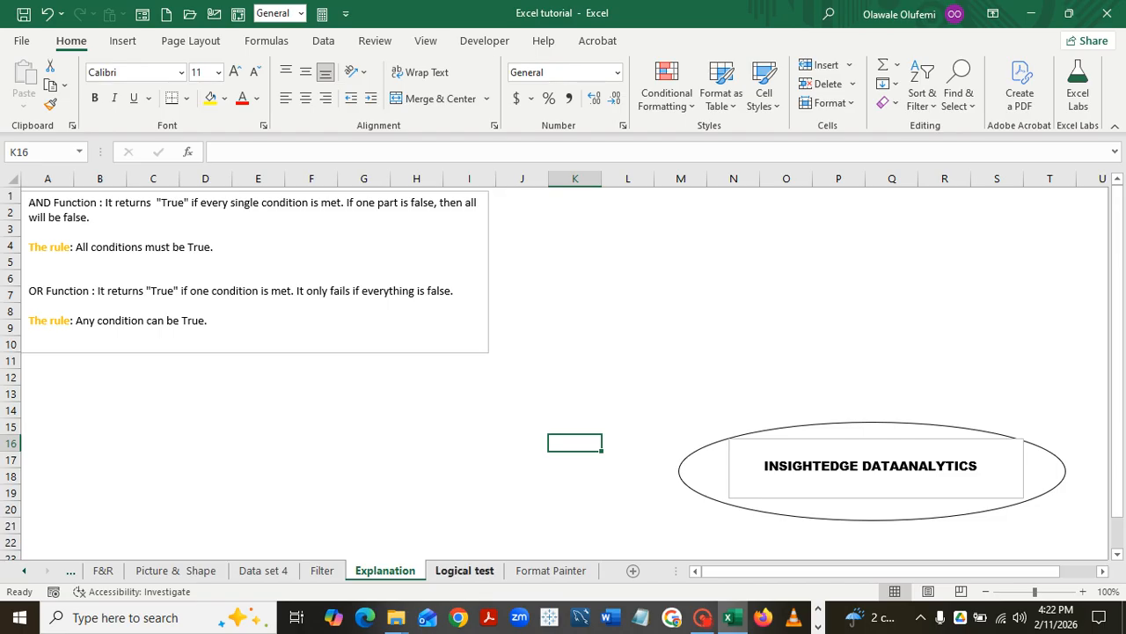
click(465, 571)
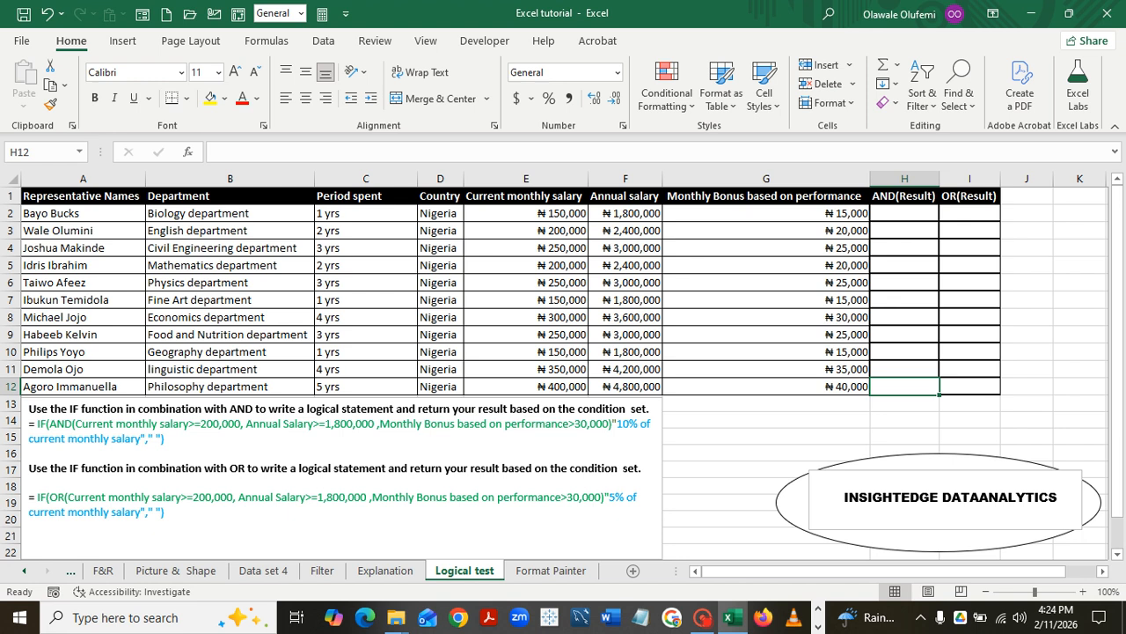
Start an IF formula with a nested AND in cell H2, with E2>=200000 as the first condition.
click(904, 213)
text(=)
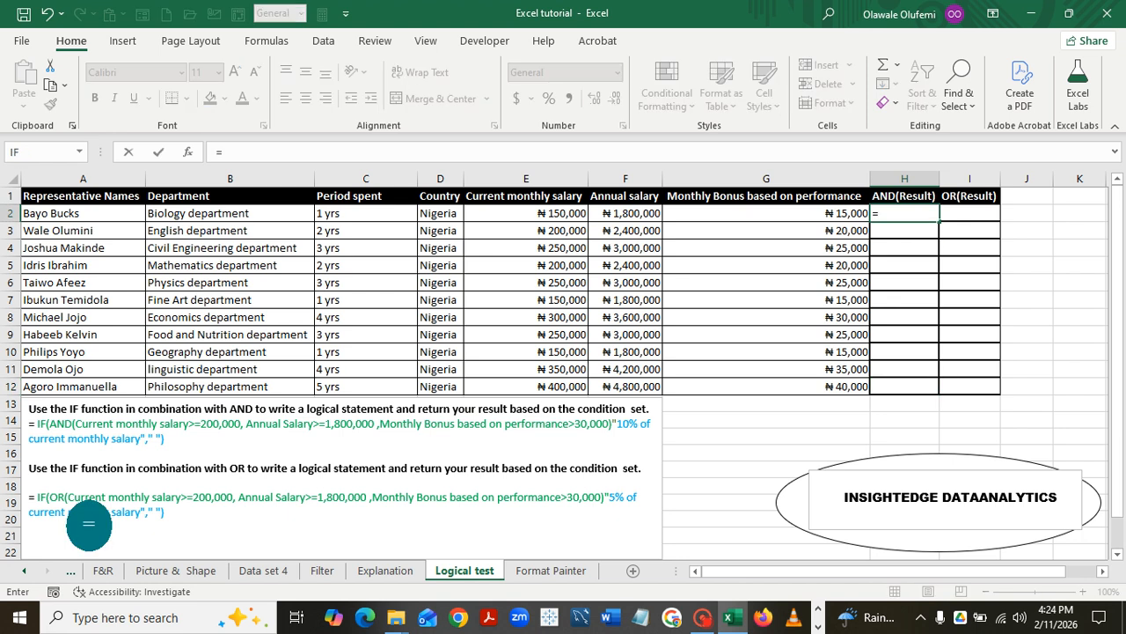
text(if)
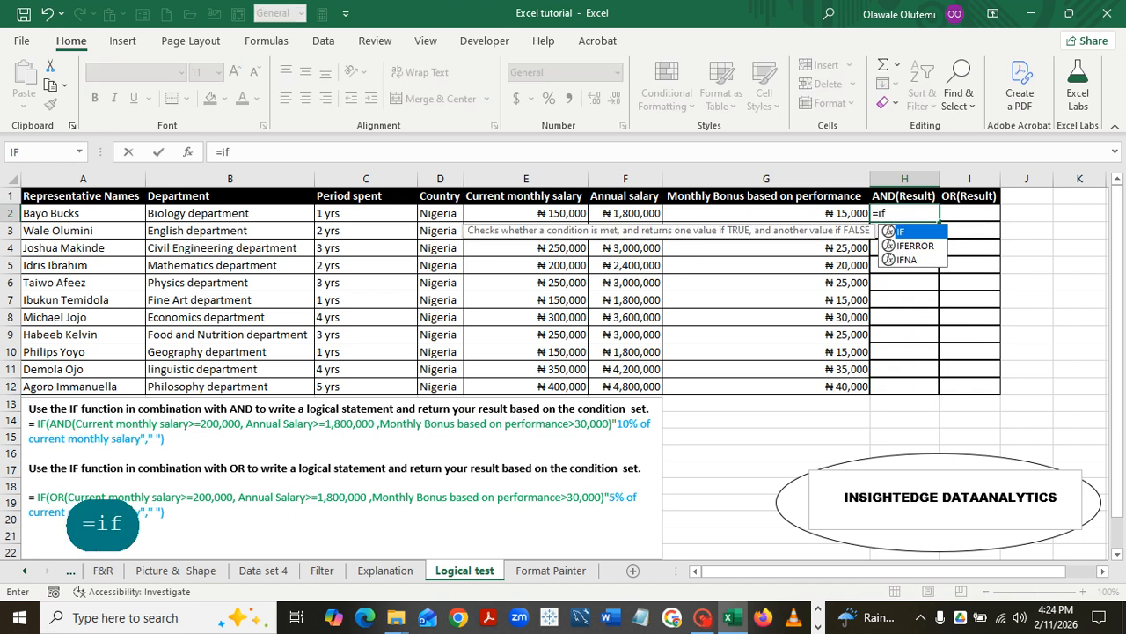
key(Tab)
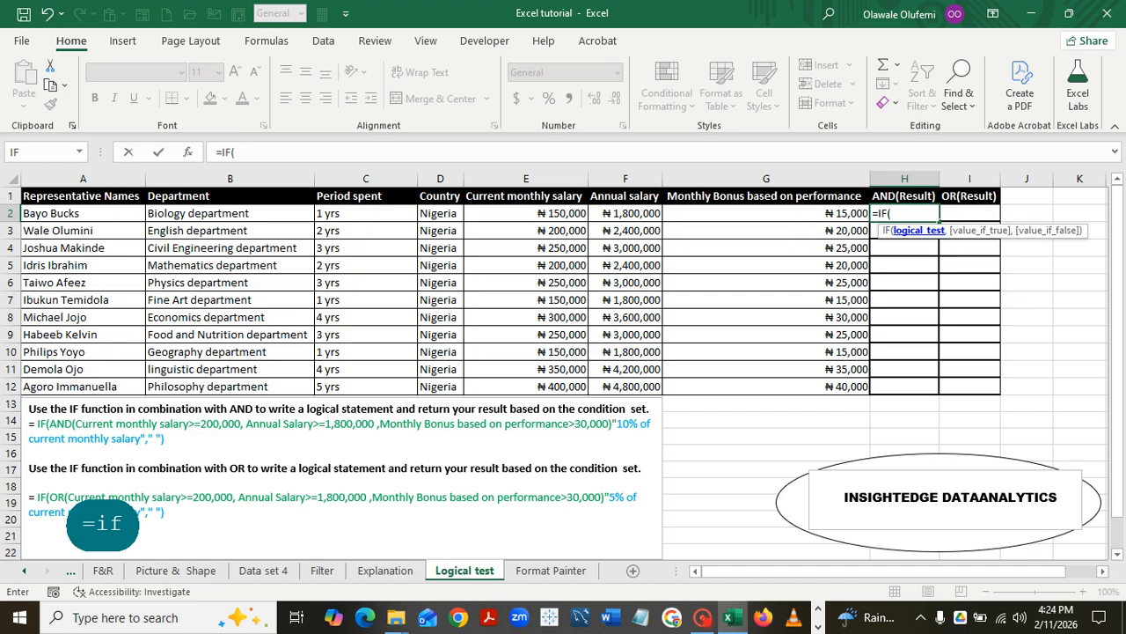
key(Caps_Lock)
text(AN)
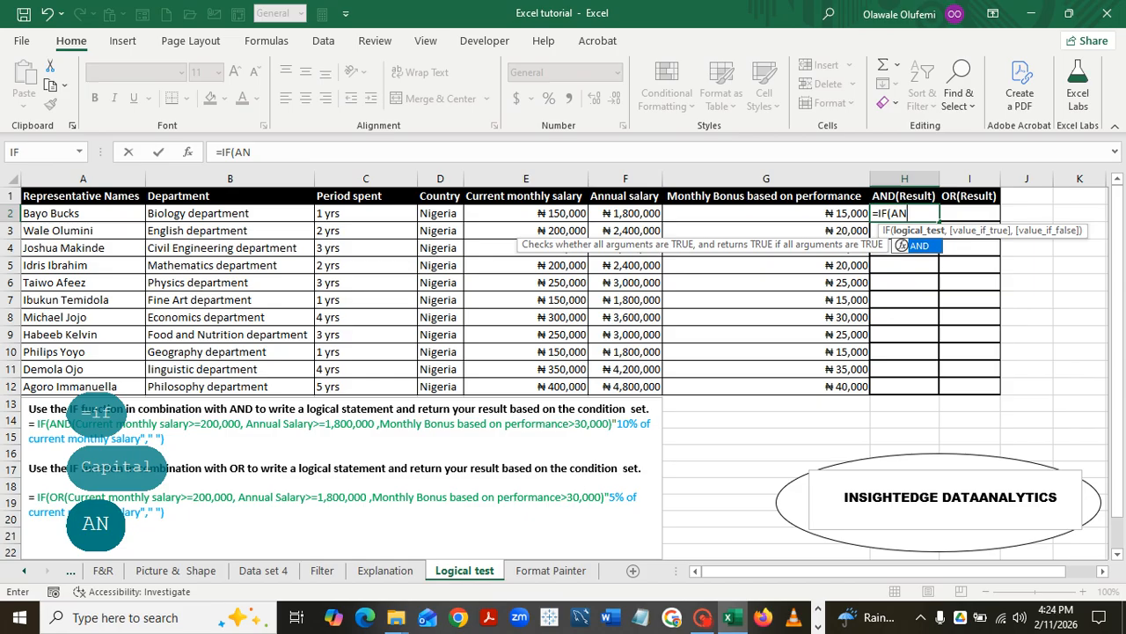
key(Tab)
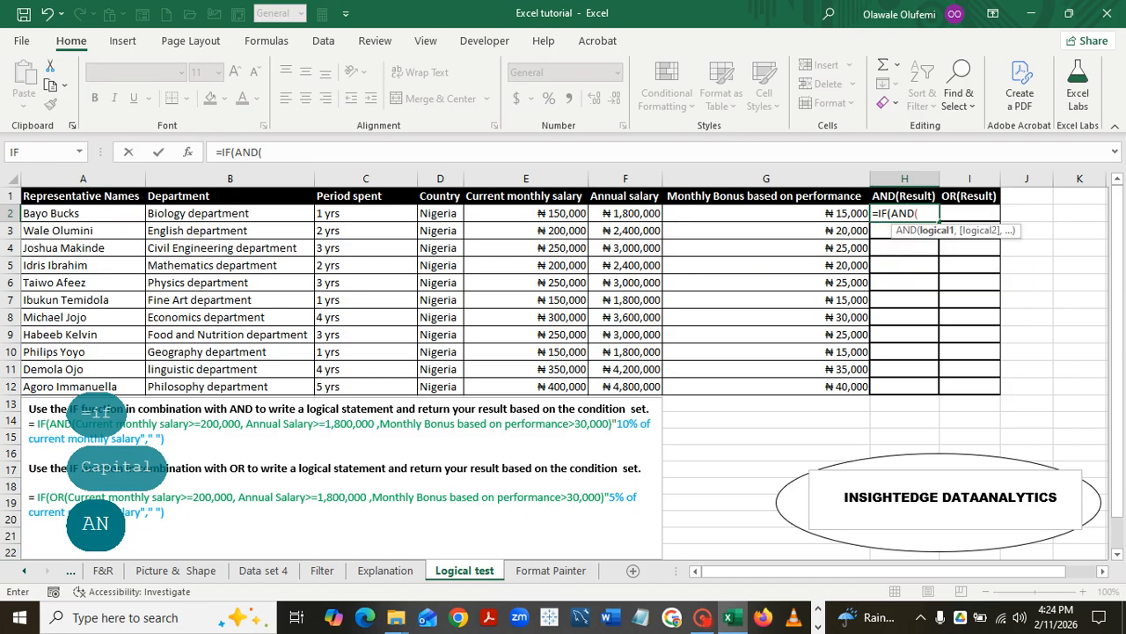
click(526, 213)
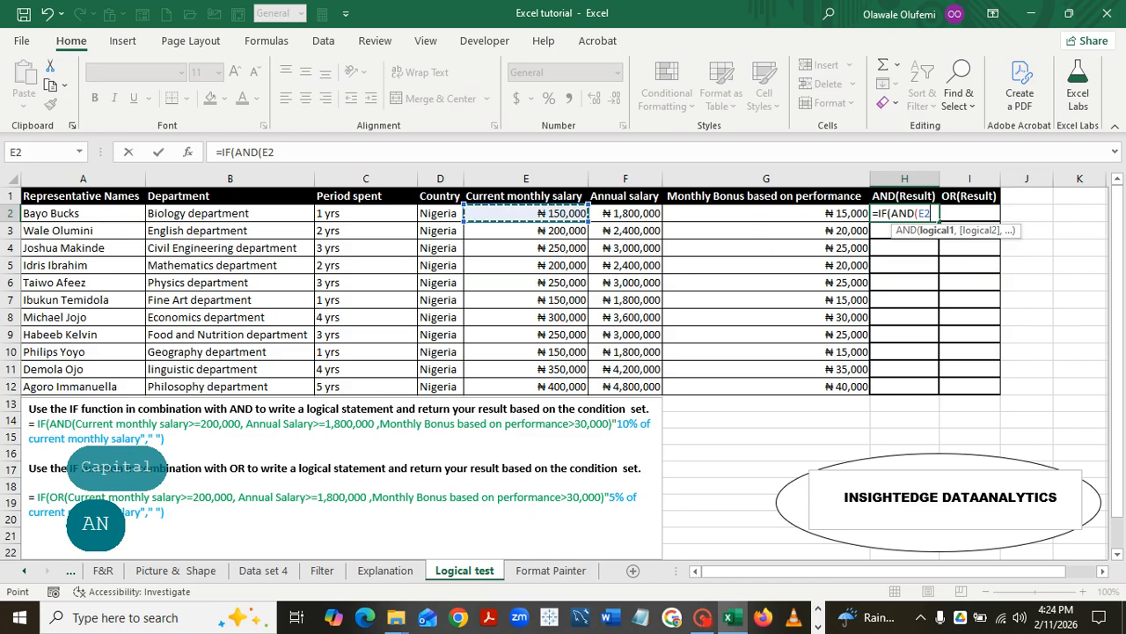
text(>=)
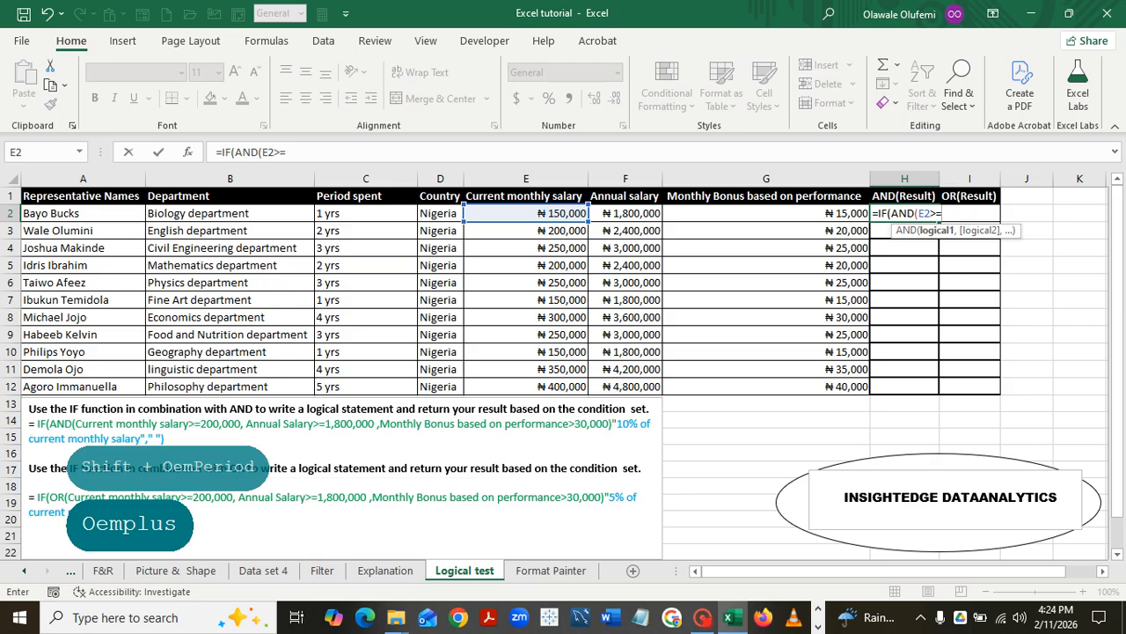
text(200)
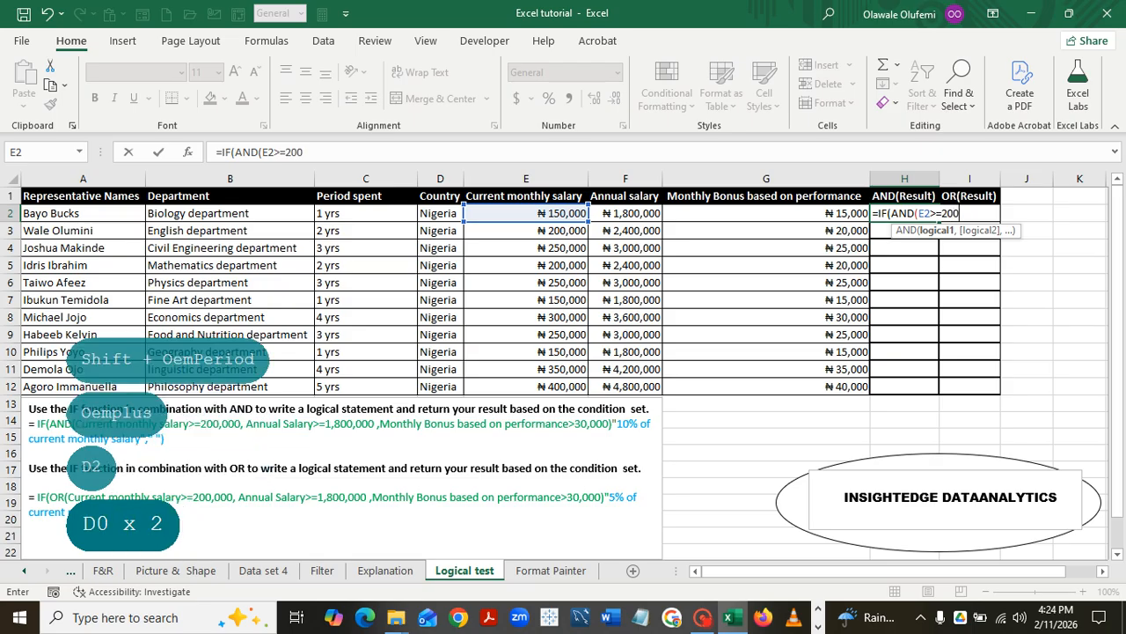
text(00)
text(0,)
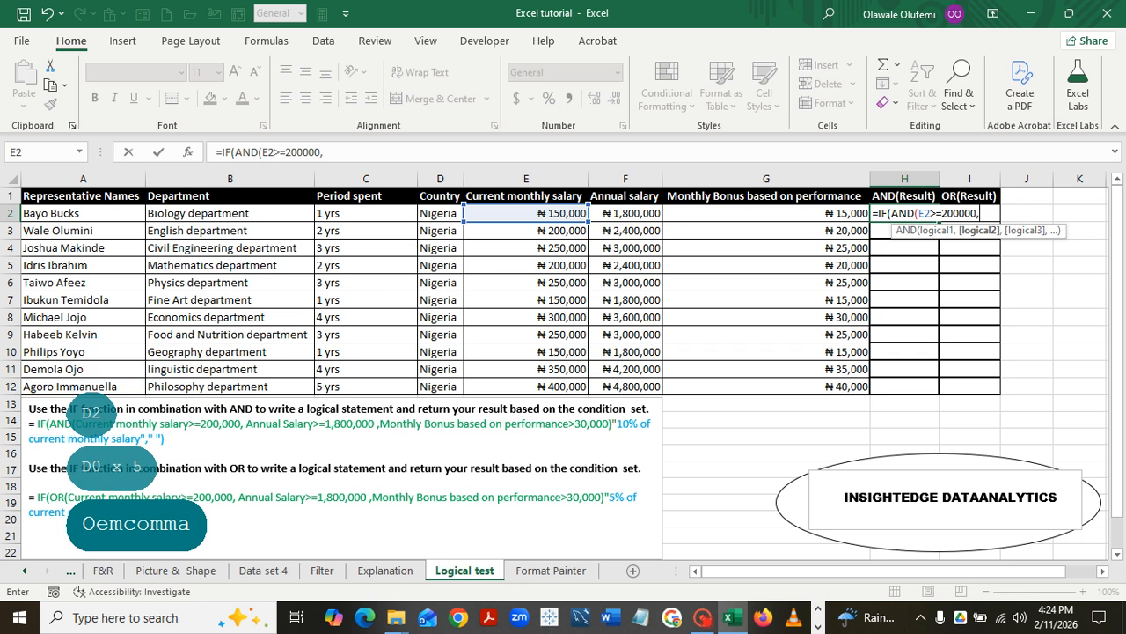
Add F2>=1800000 as the second condition of the AND test in the H2 formula.
click(625, 213)
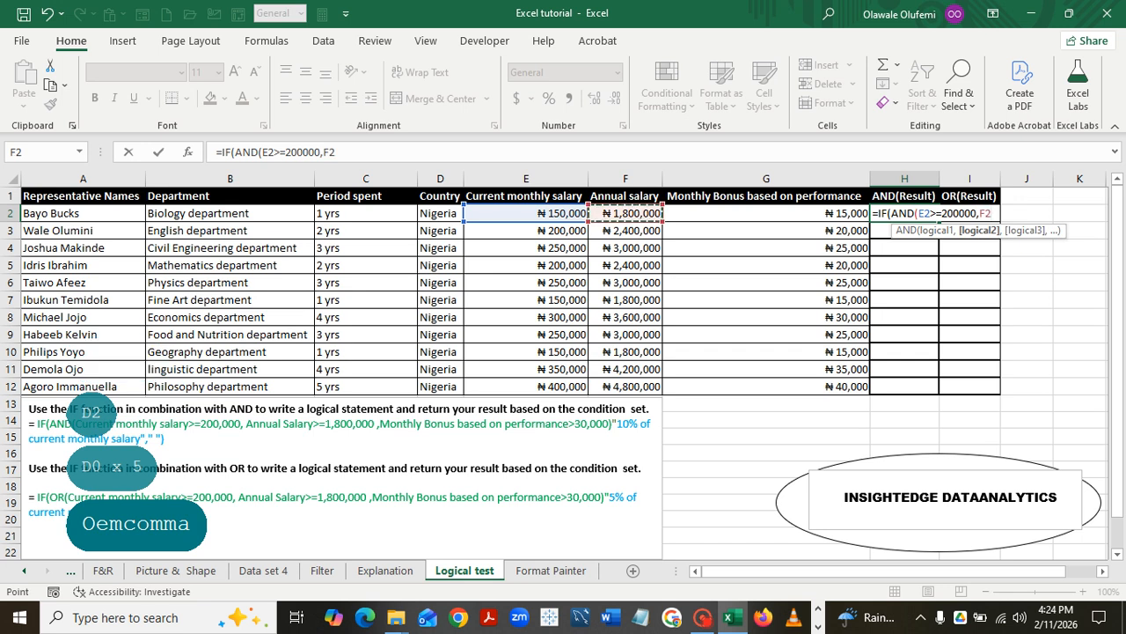
text(>)
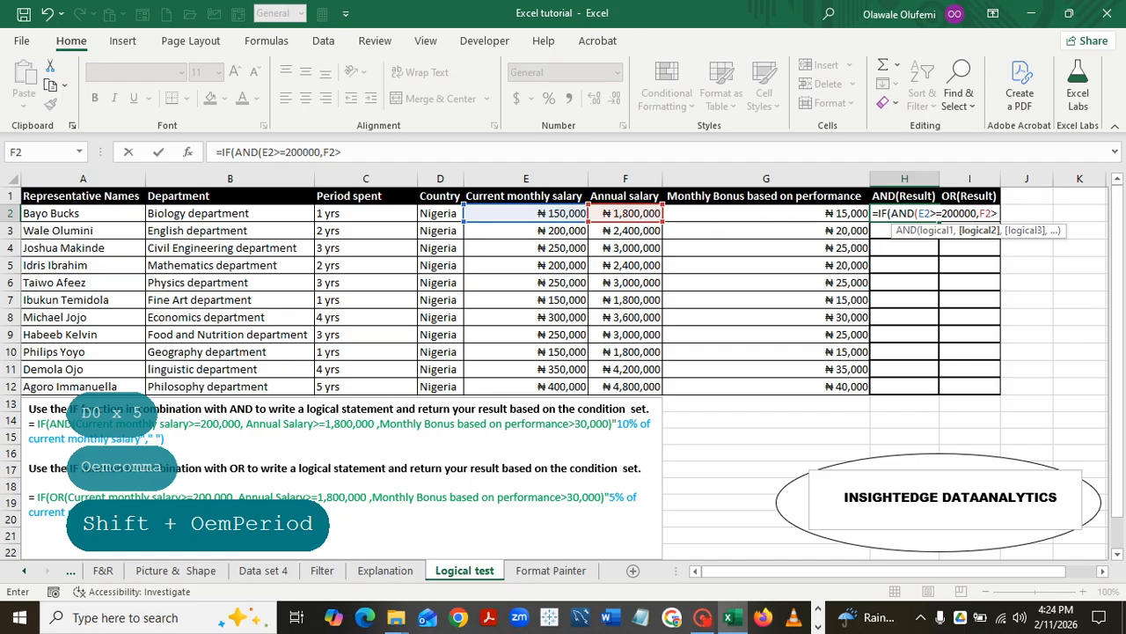
text(=)
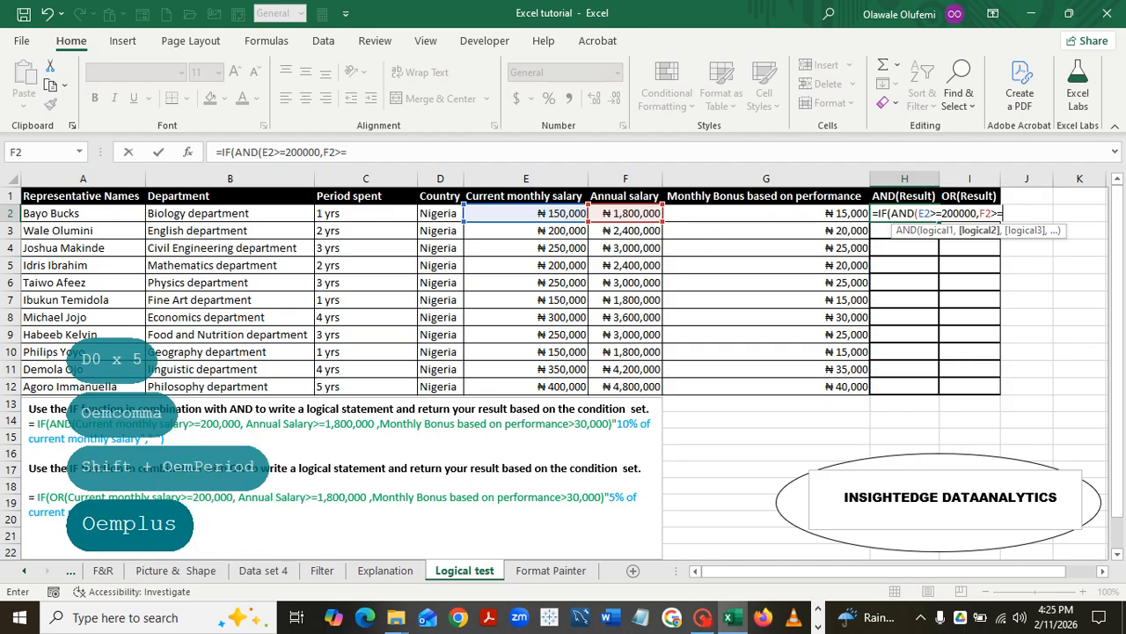
text(18)
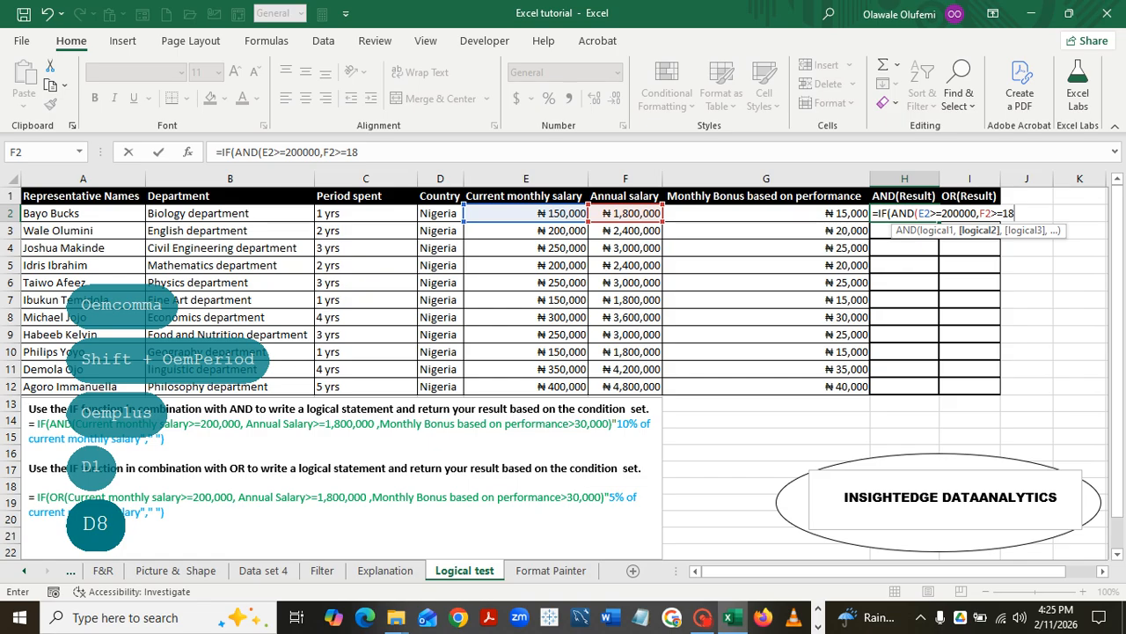
text(000)
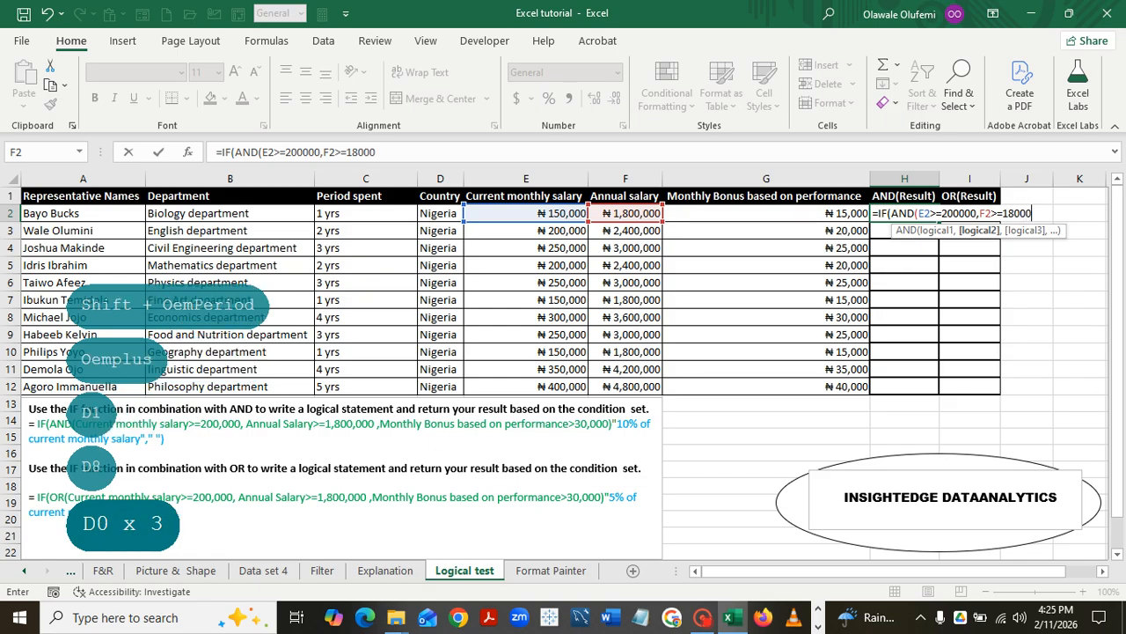
text(00)
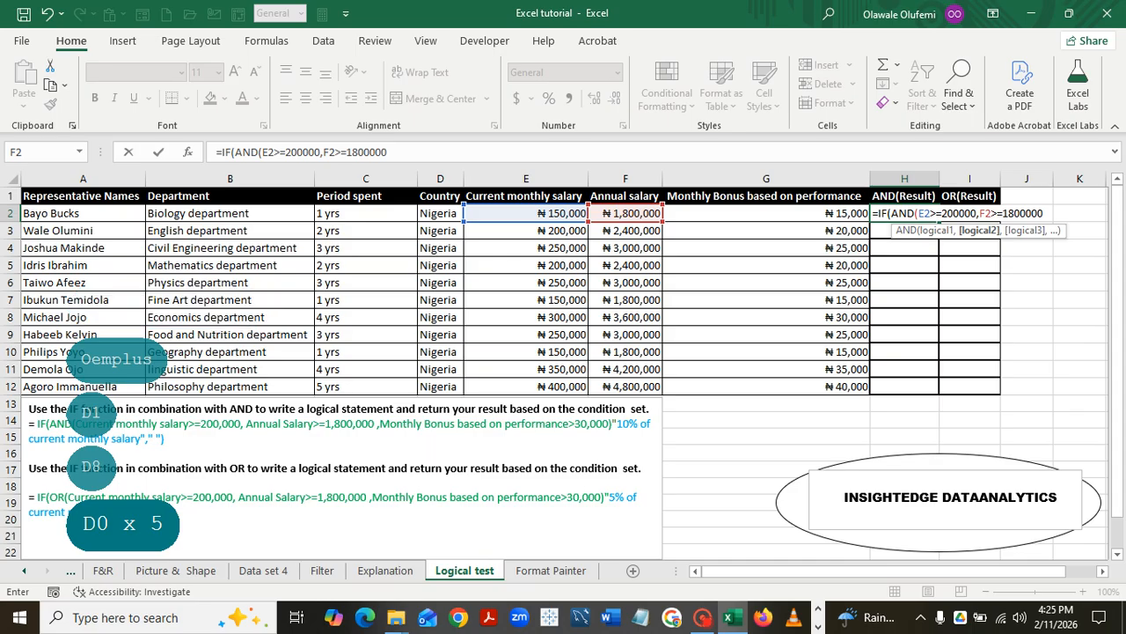
text(,)
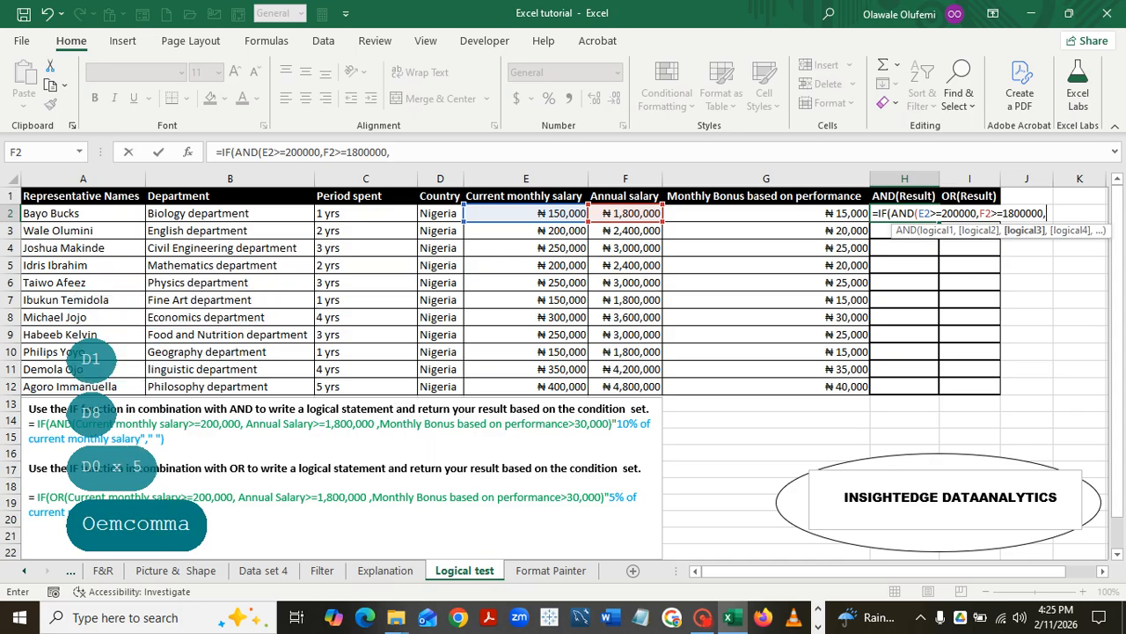
Add G2>30000 as the third AND condition in the H2 formula and close the AND test.
click(766, 213)
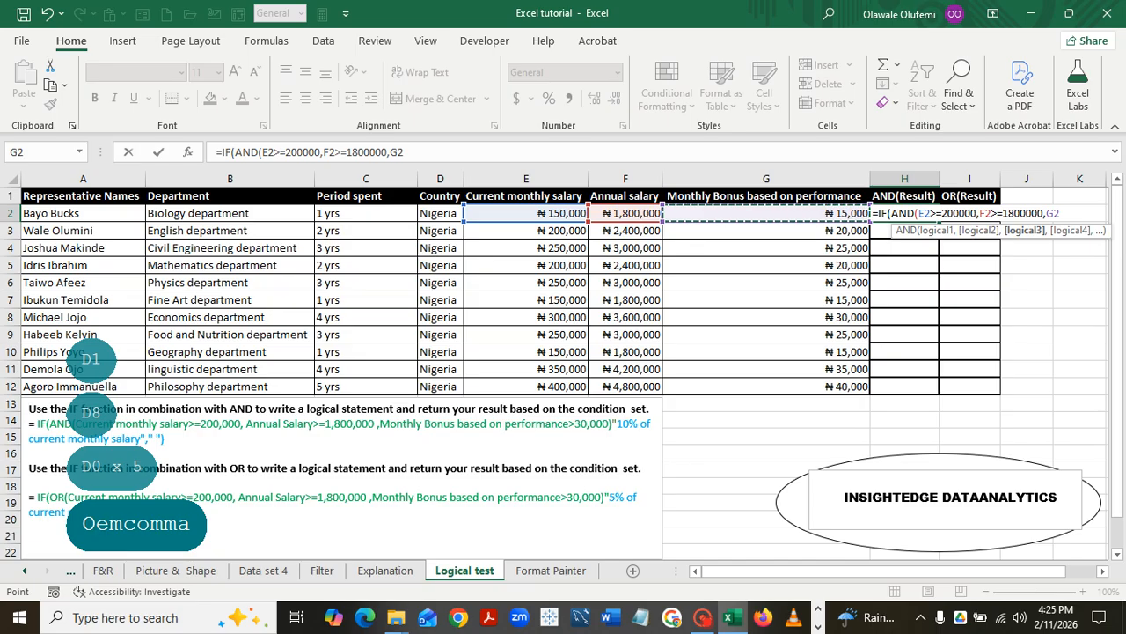
text(>)
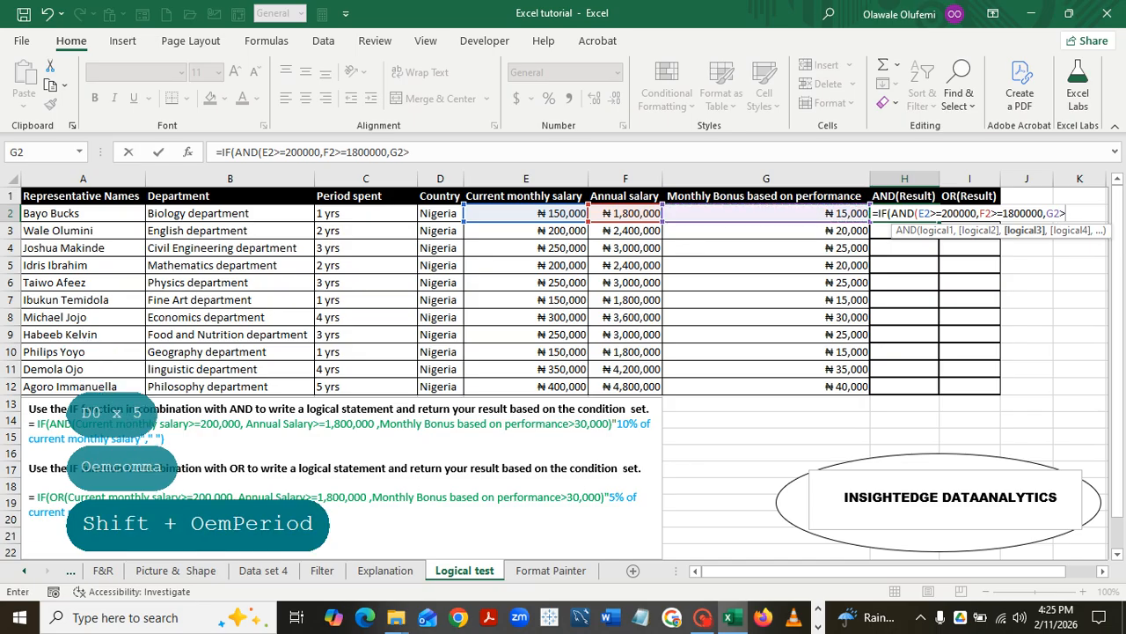
text(30)
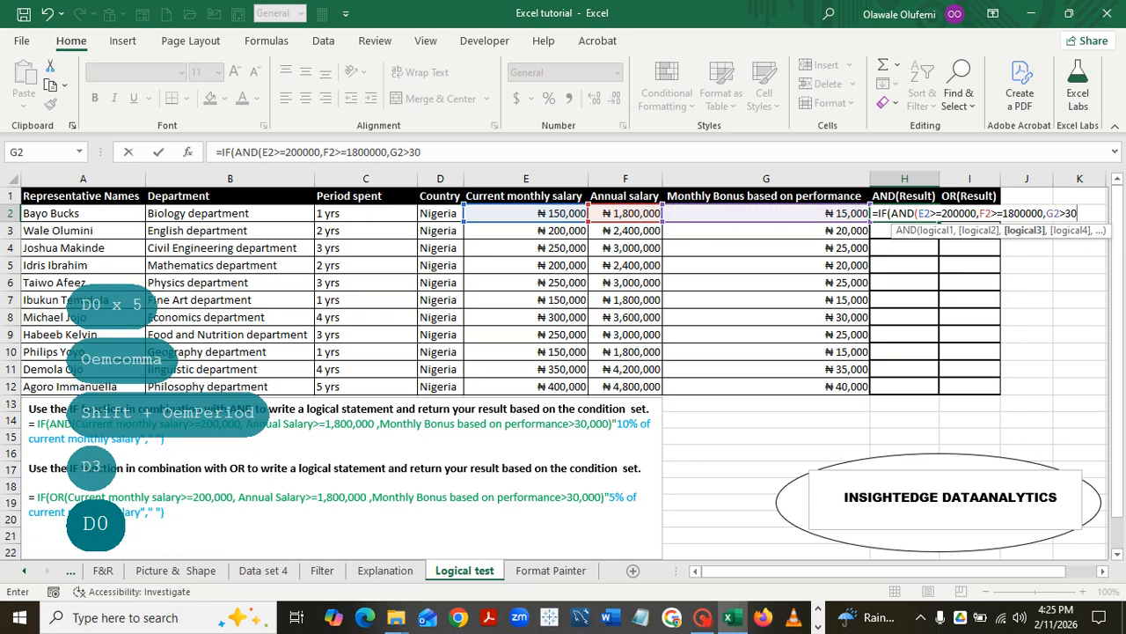
text(0000))
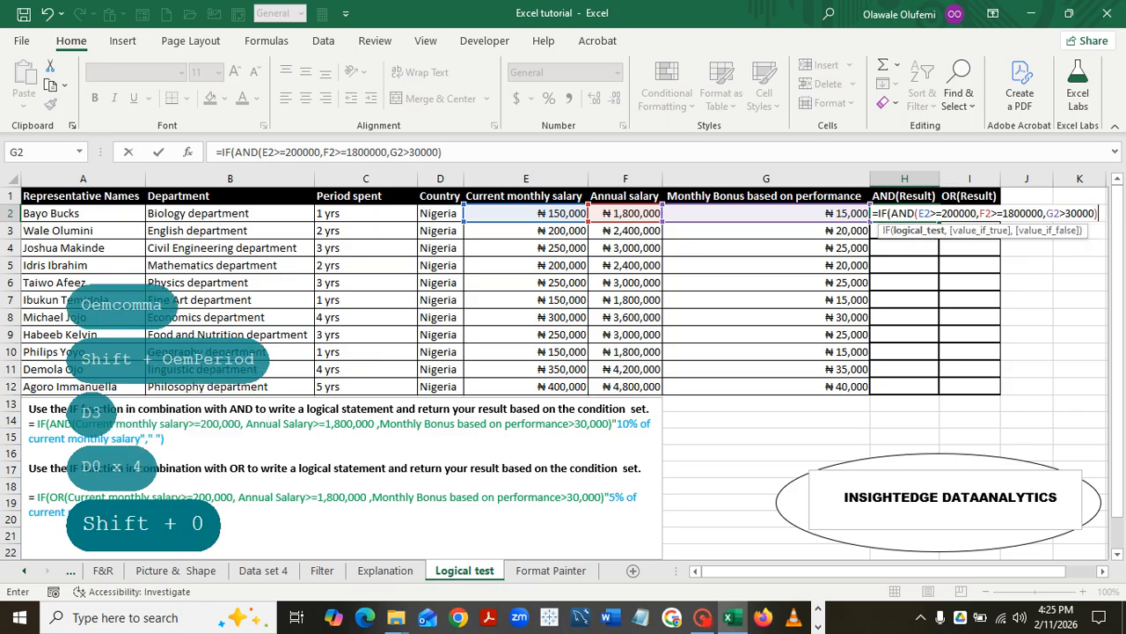
text(,)
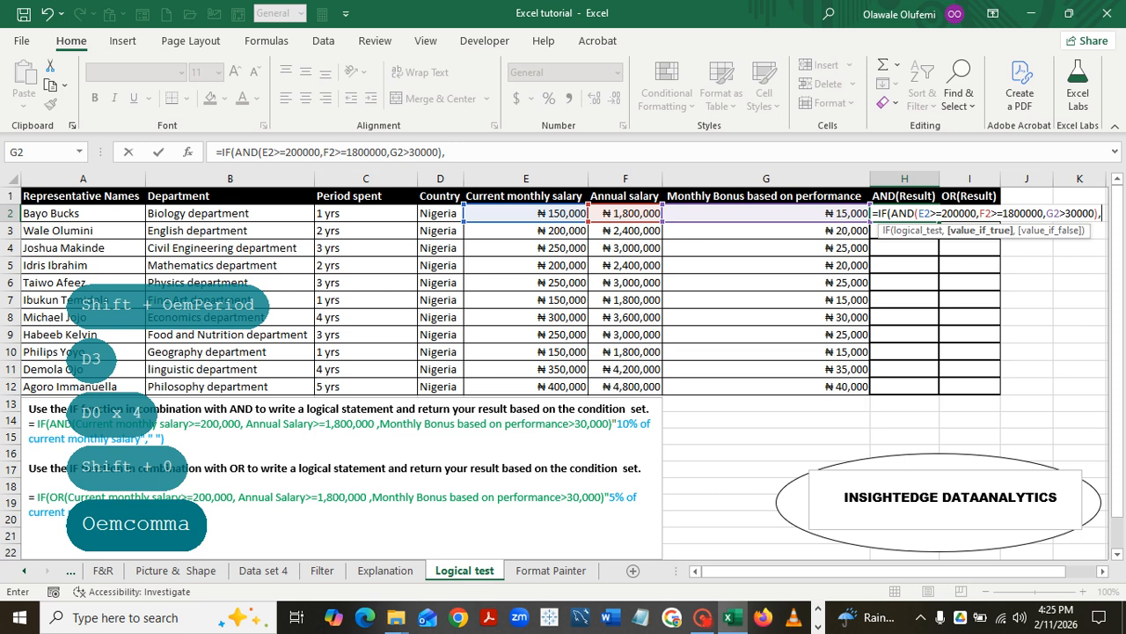
Complete the H2 formula with 10%*E2 as the true value and " " as the false value, and enter it.
text(10)
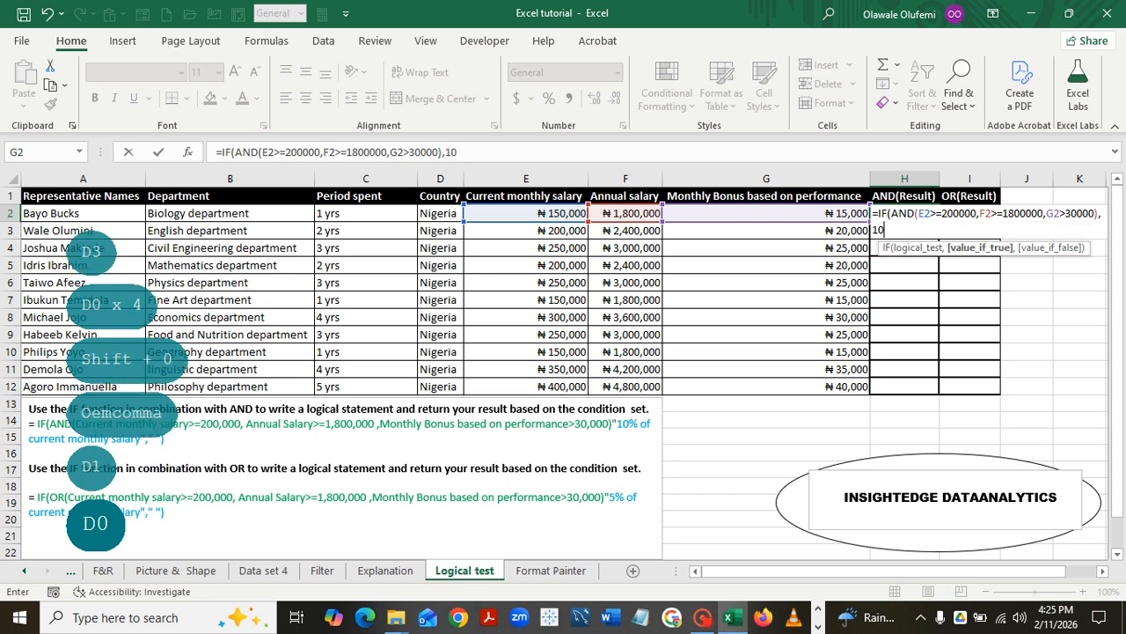
text(%)
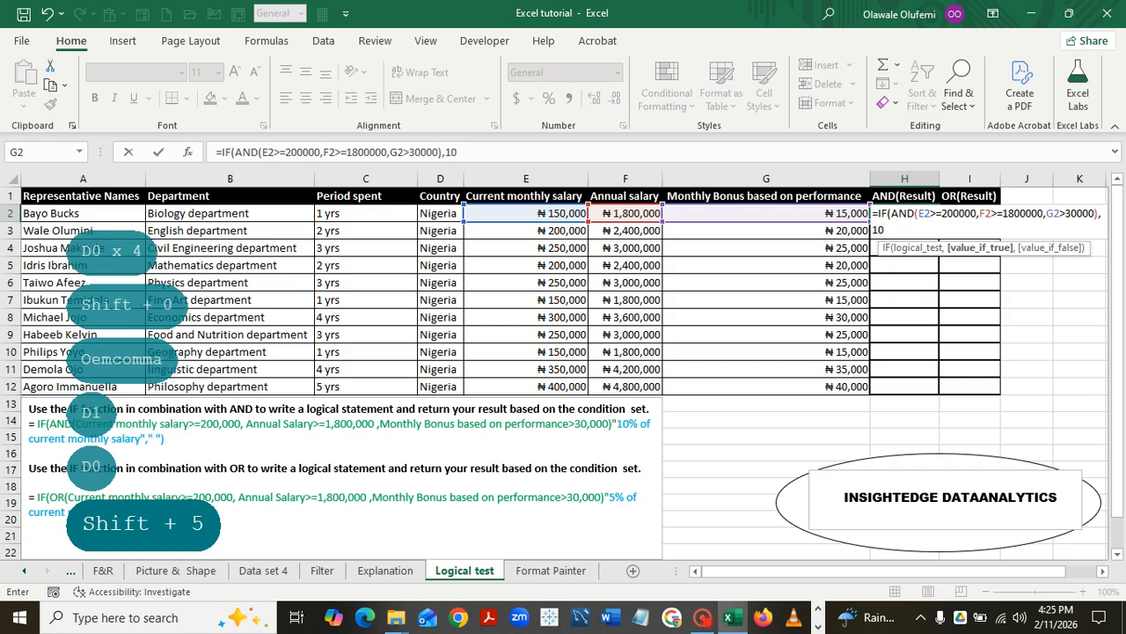
text(*)
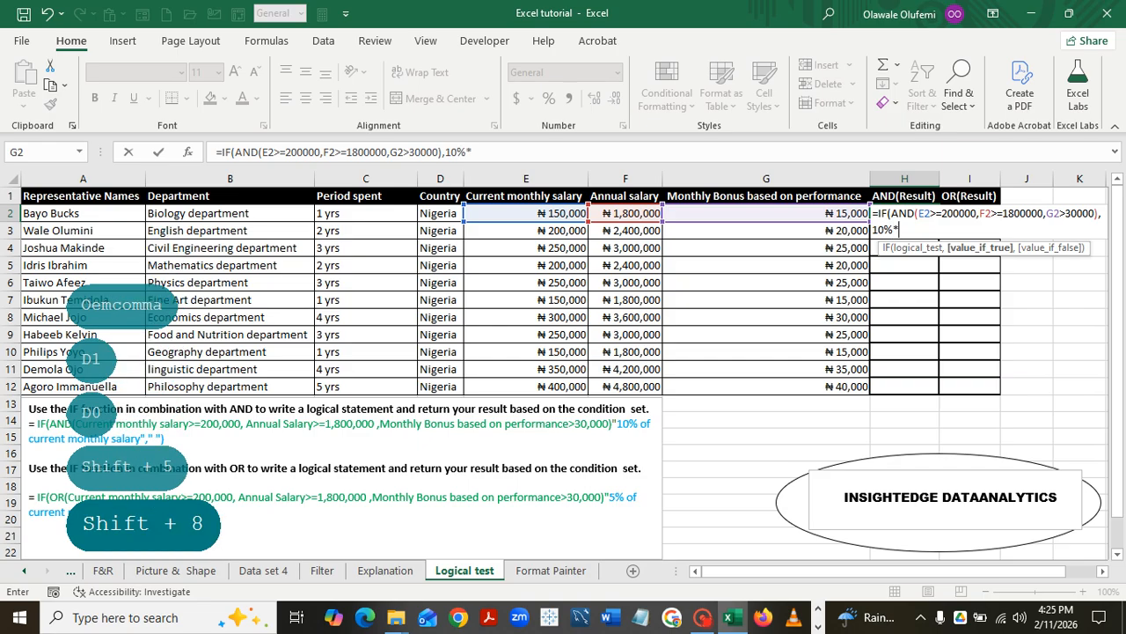
click(526, 213)
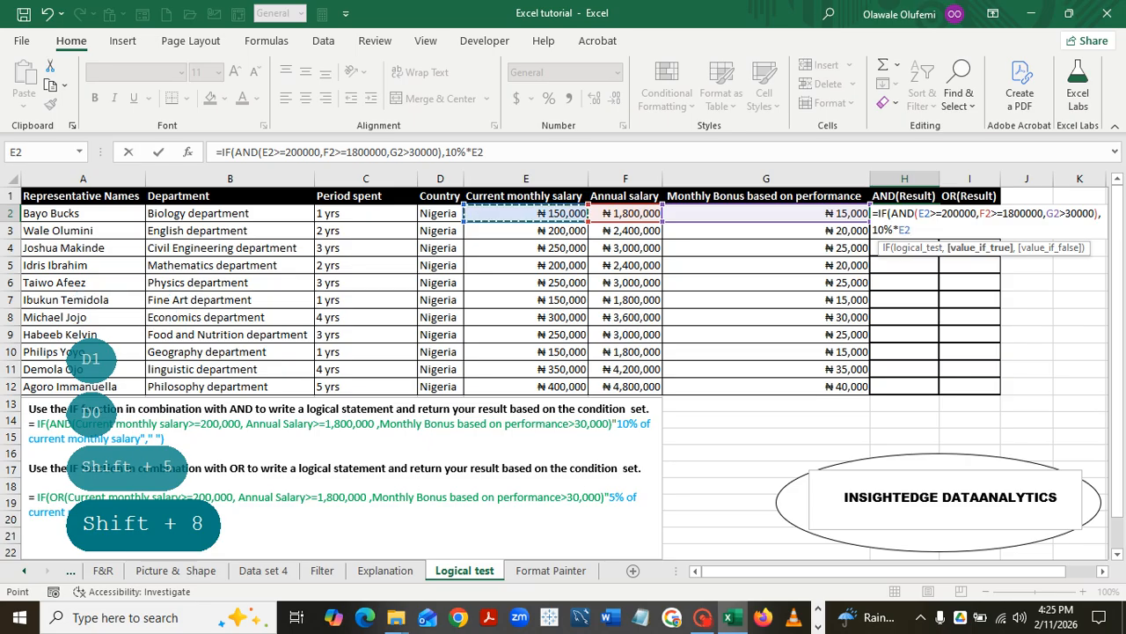
text(,)
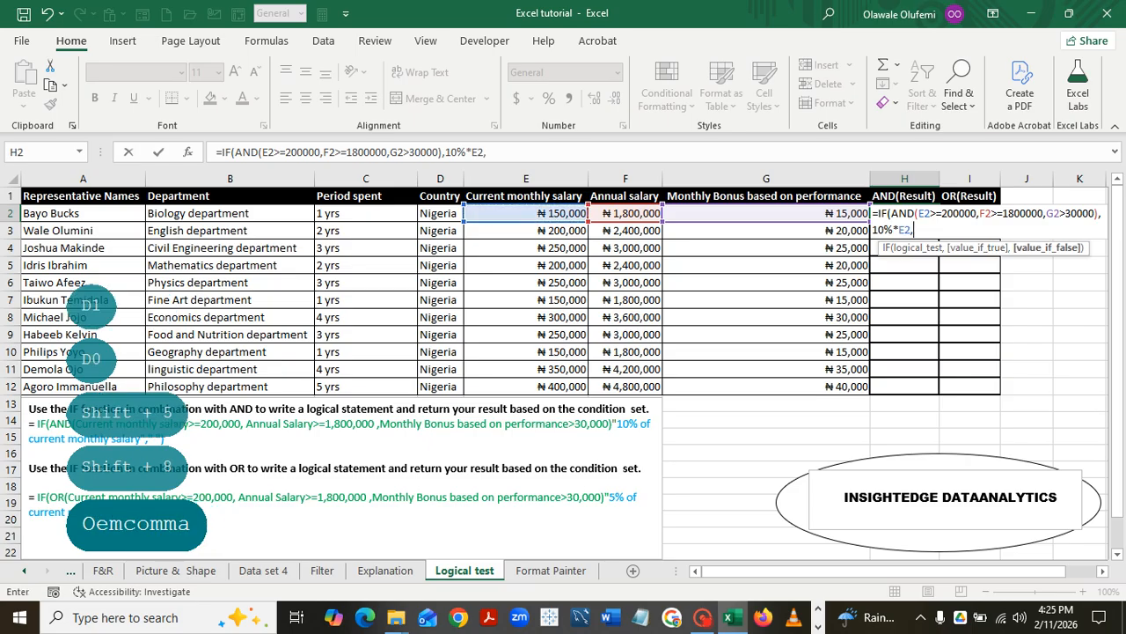
text(" )
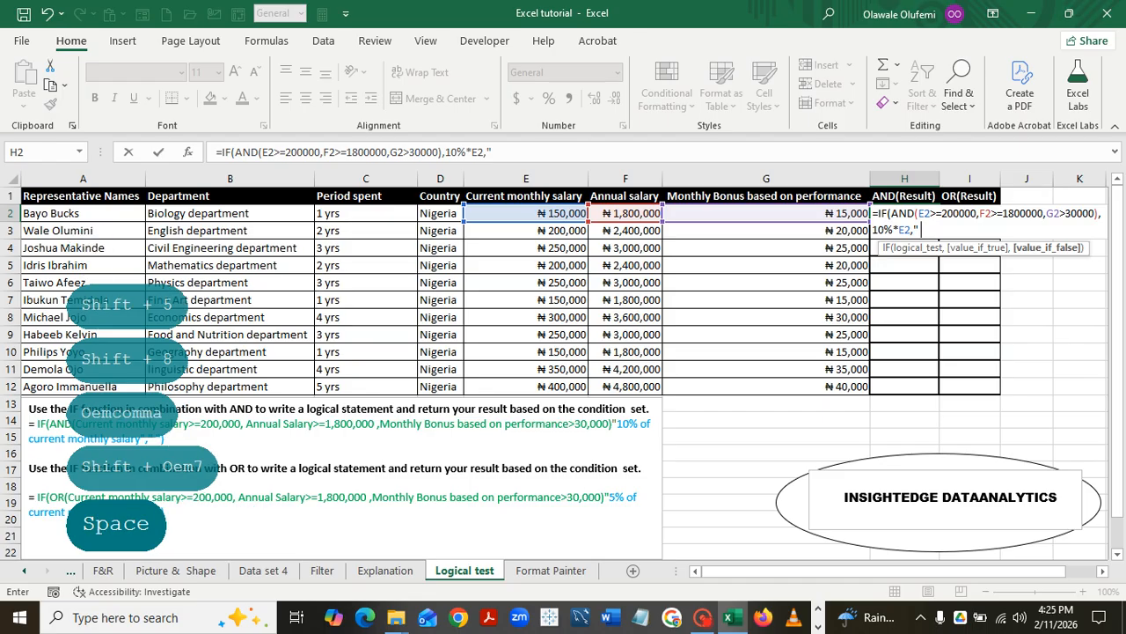
text(")
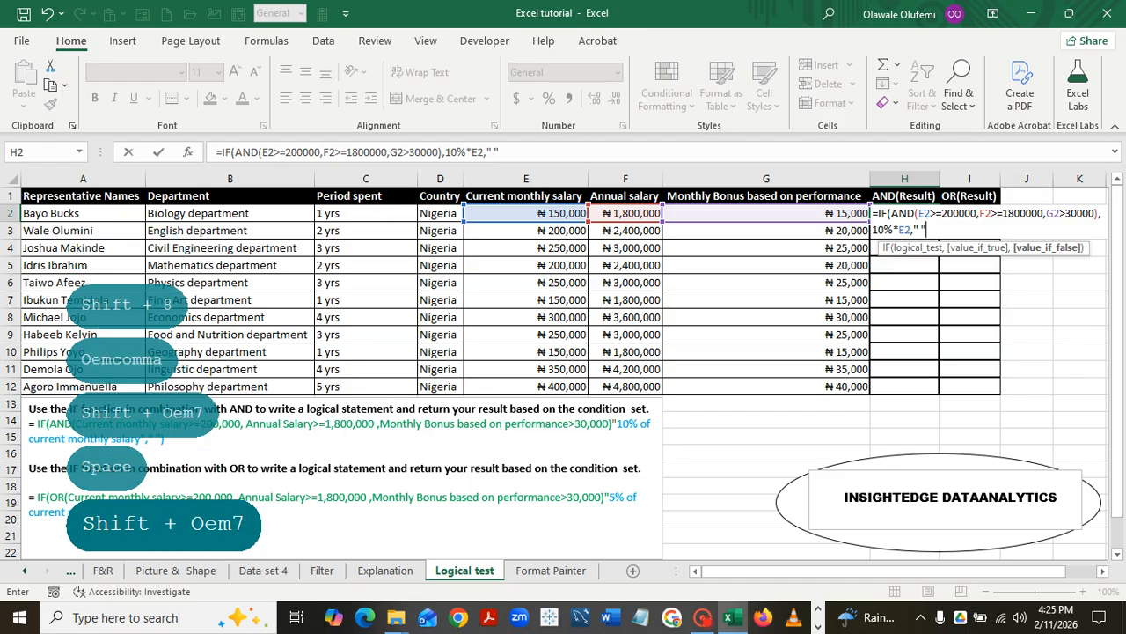
text())
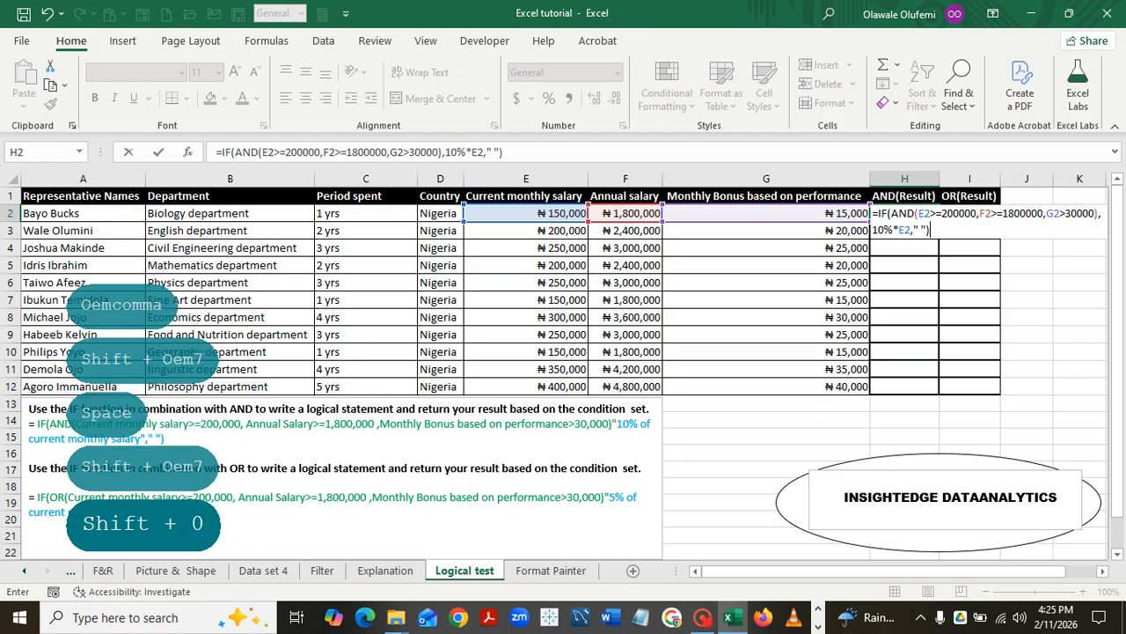
key(Return)
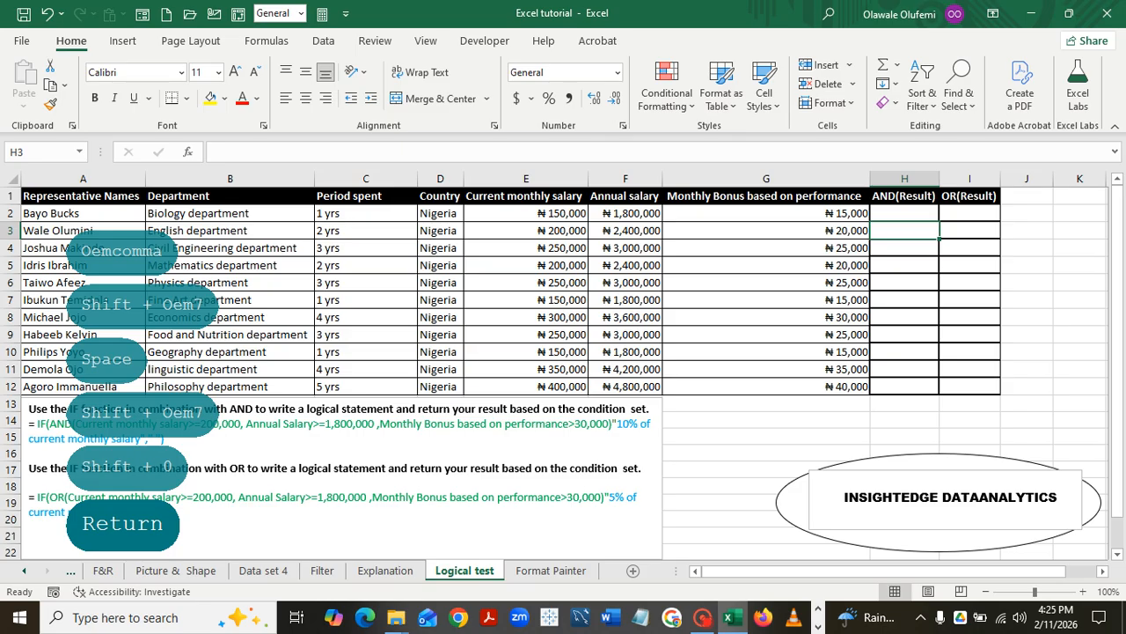
Fill the H2 formula down the AND(Result) column through H12 and deselect the range.
click(905, 213)
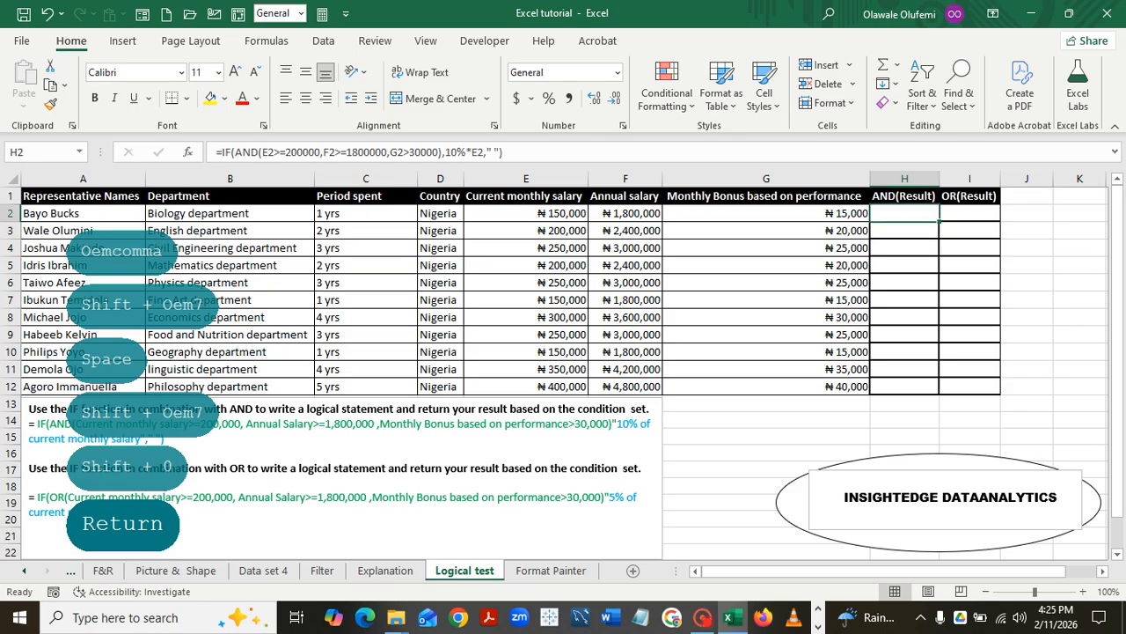
drag(940, 222, 938, 395)
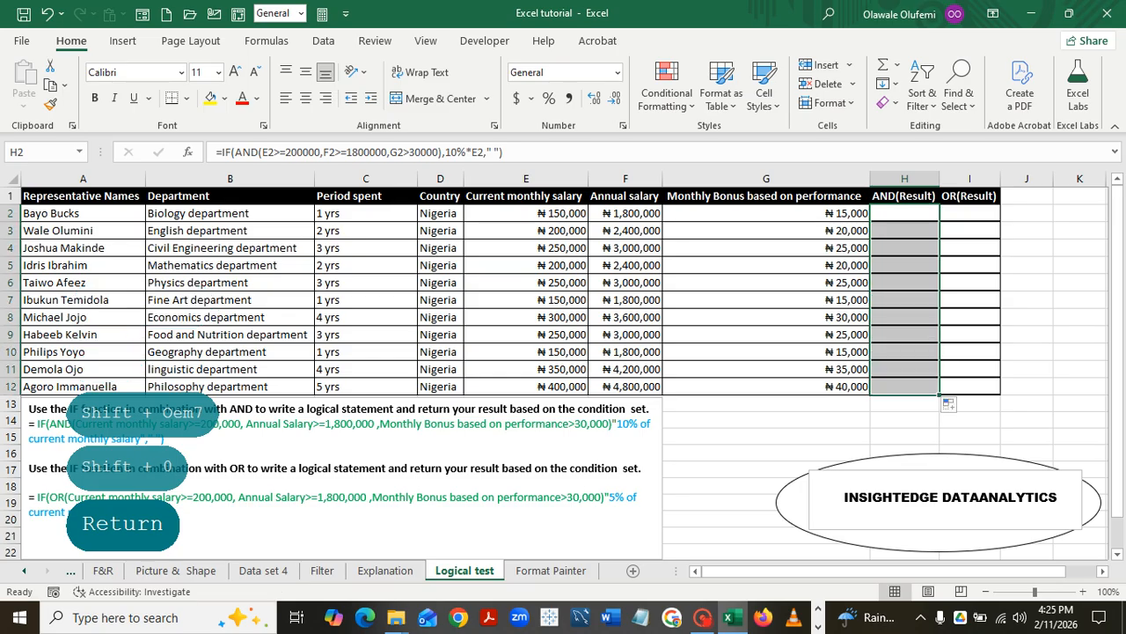
click(766, 419)
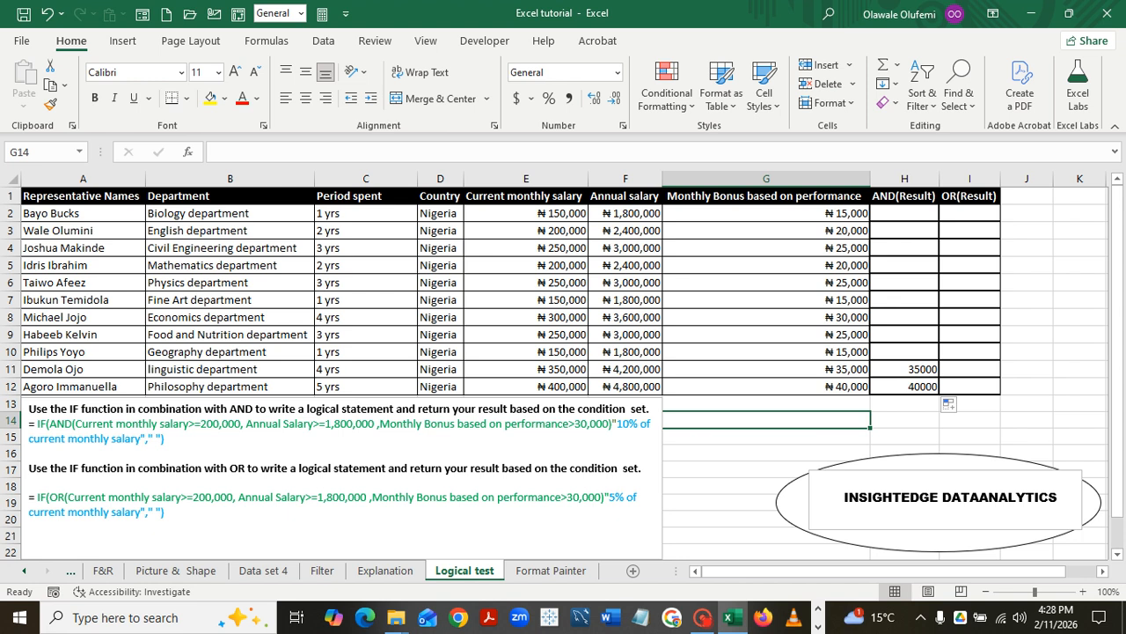
Review the AND and OR rules on the Explanation sheet, and start an IF formula with a nested OR test in I2 of Logical test.
click(385, 570)
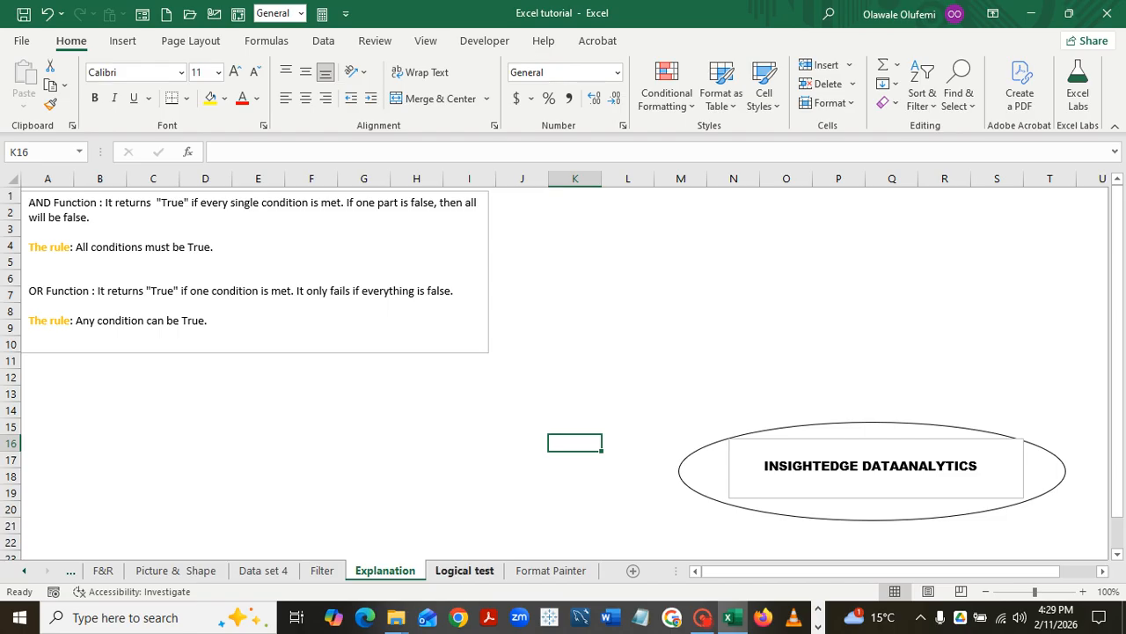
click(465, 570)
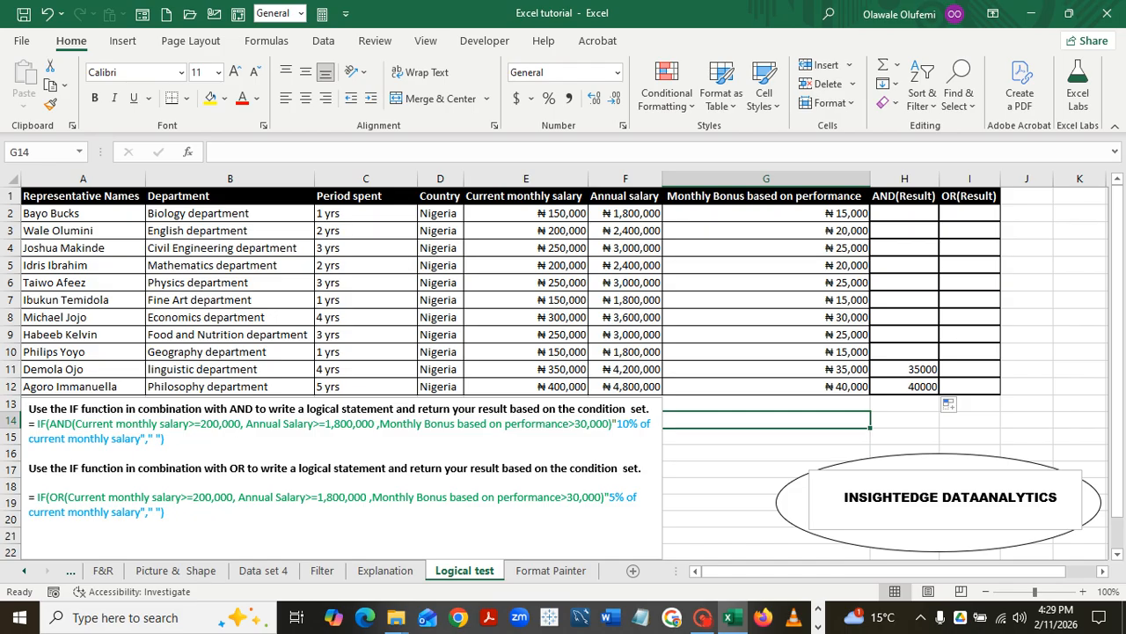
click(970, 213)
text(=)
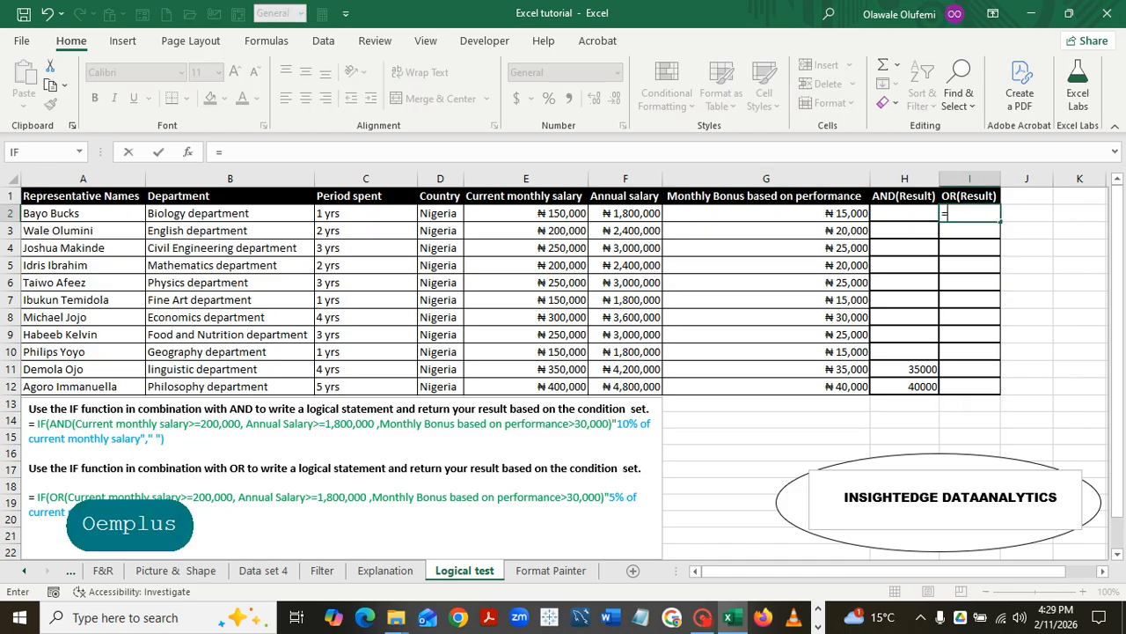
text(IF)
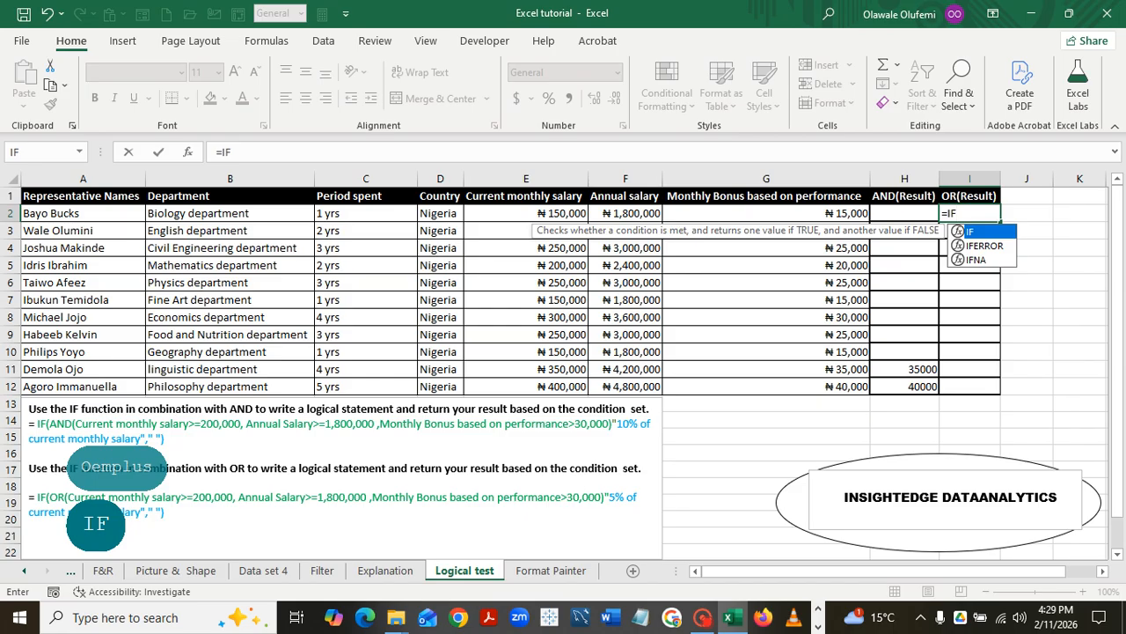
text((O)
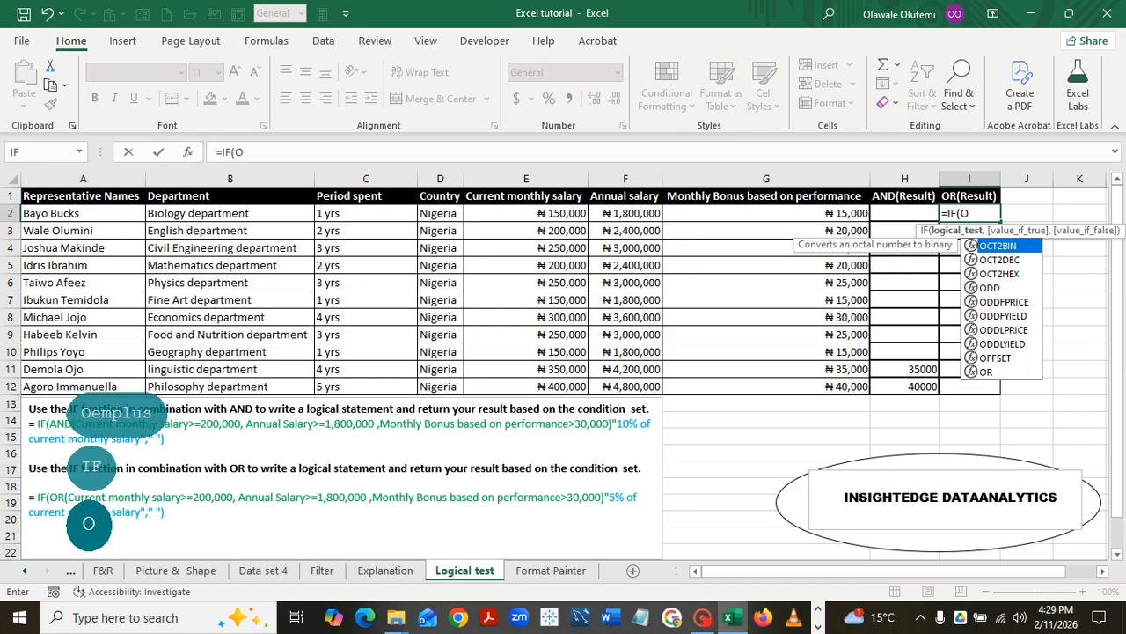
text(R)
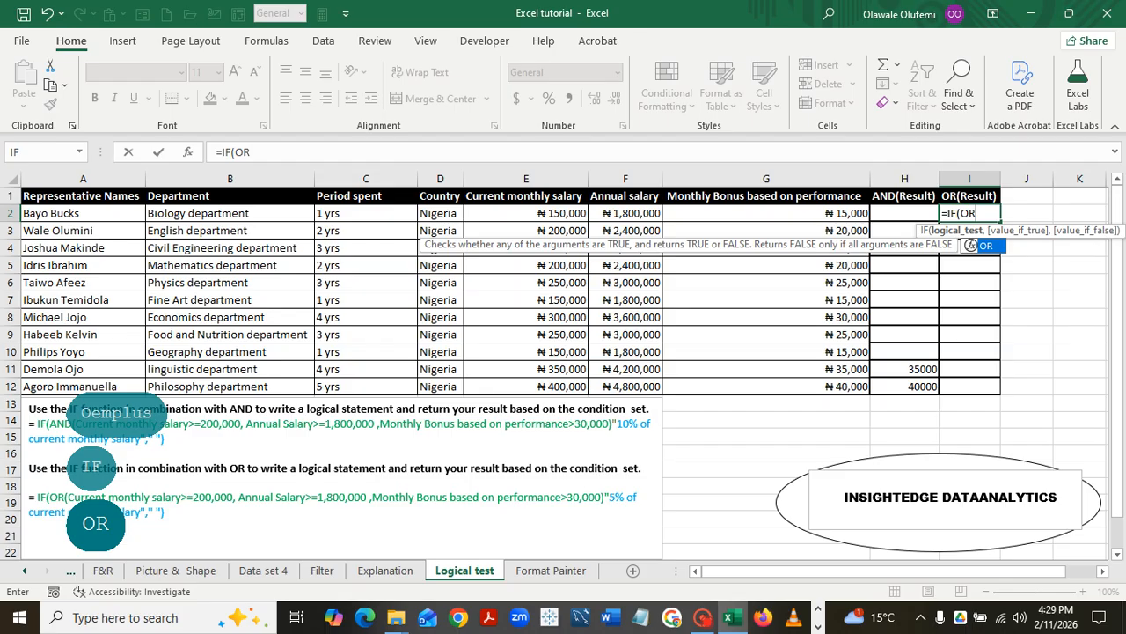
text(()
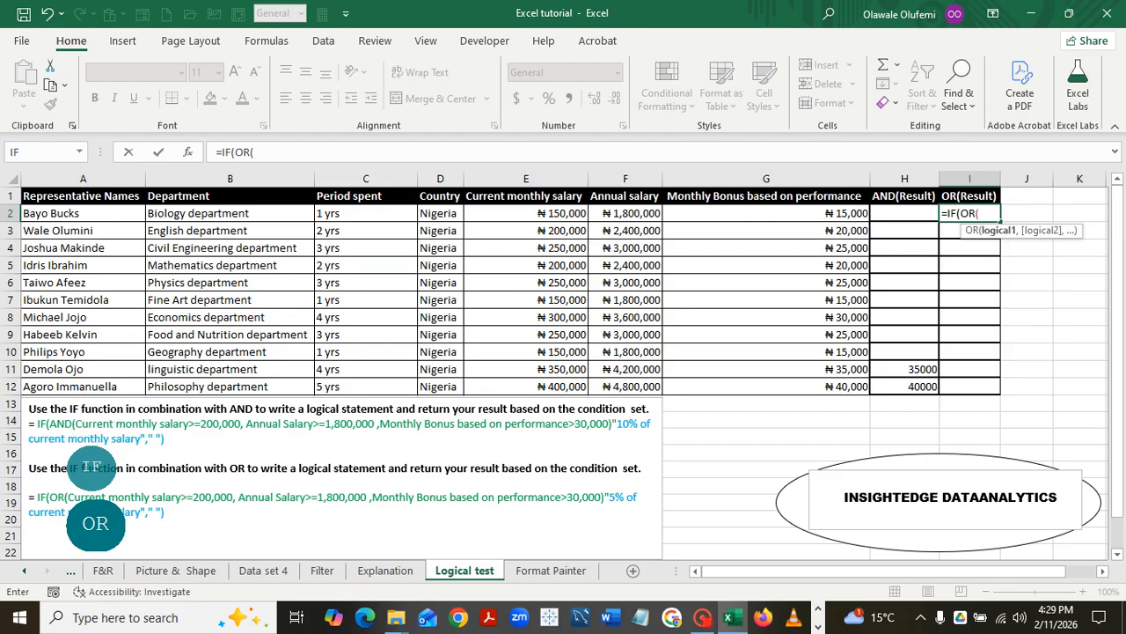
Add E2>=200000 as the first condition of the OR test in the I2 formula.
click(526, 213)
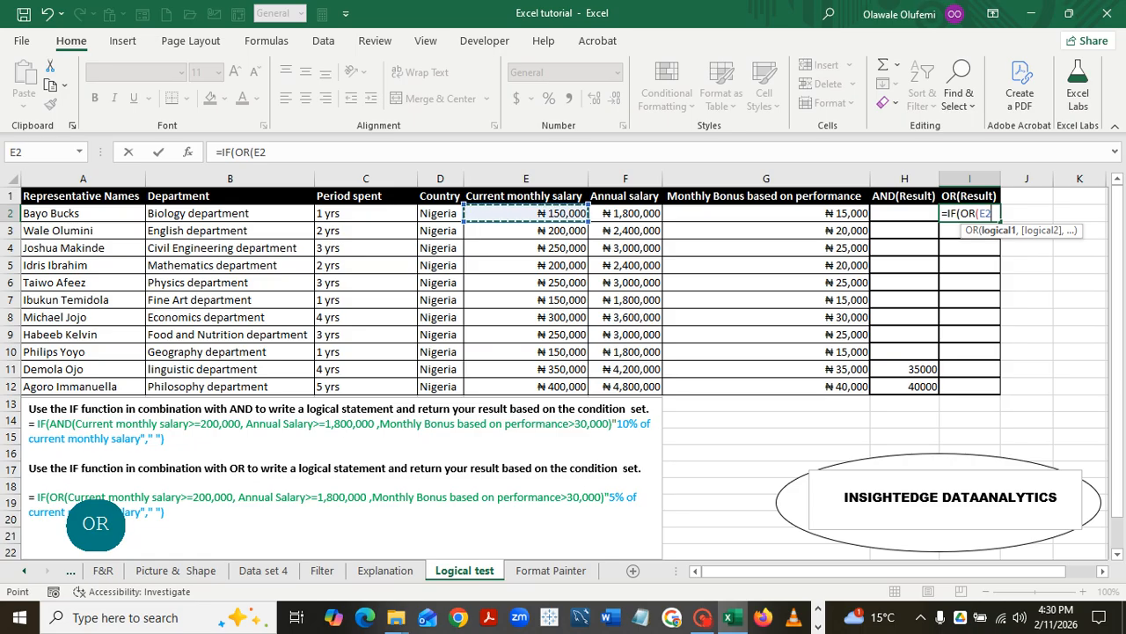
text(>)
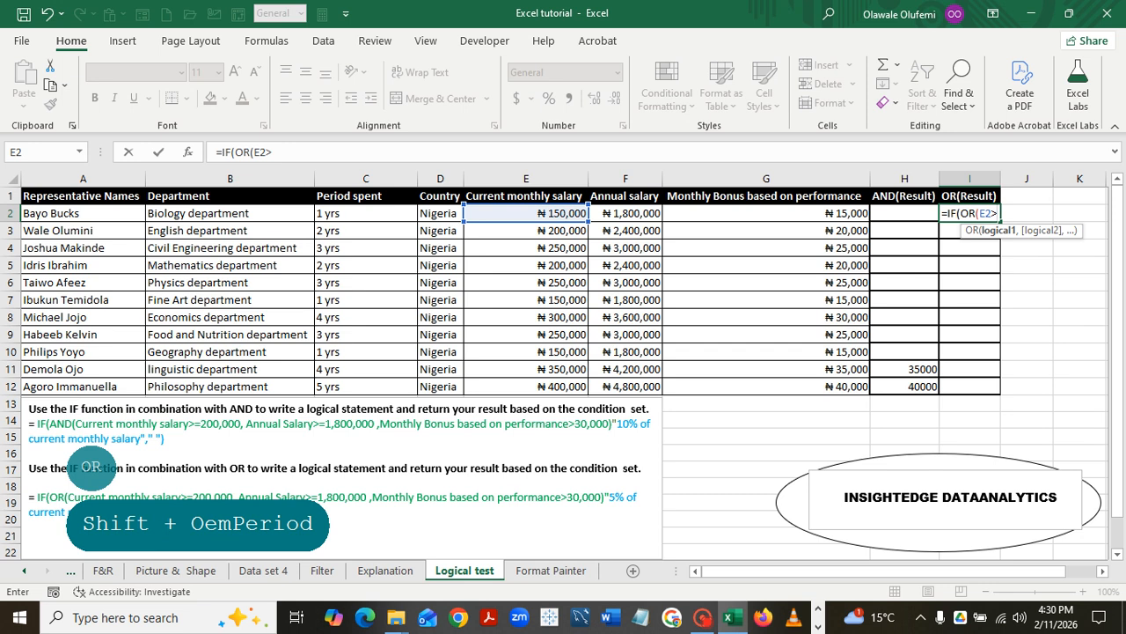
text(=)
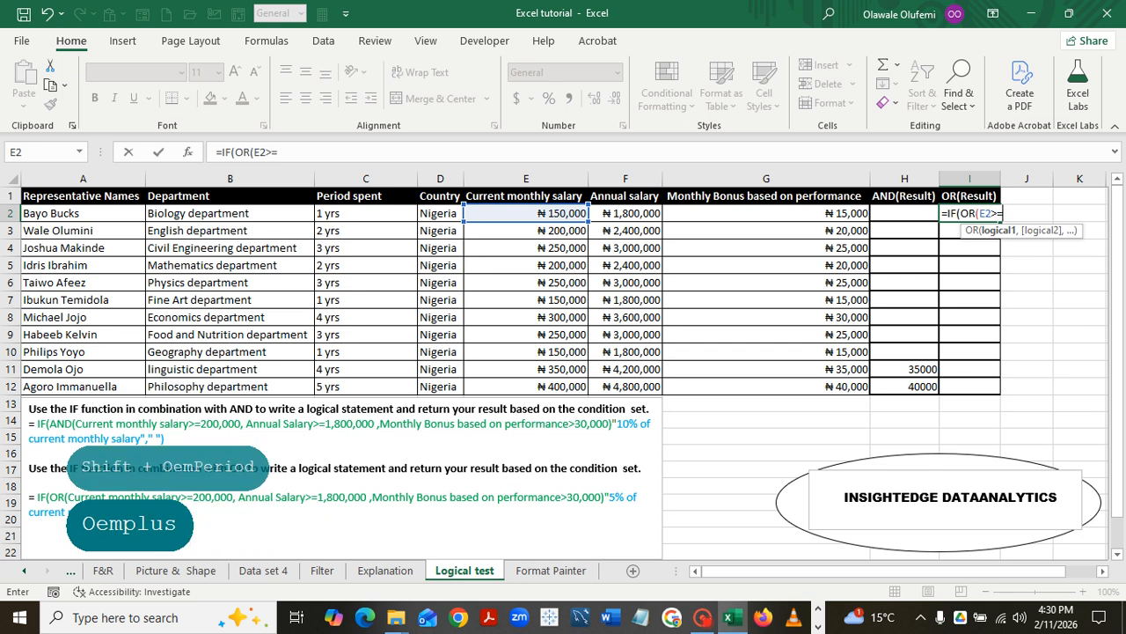
text(200)
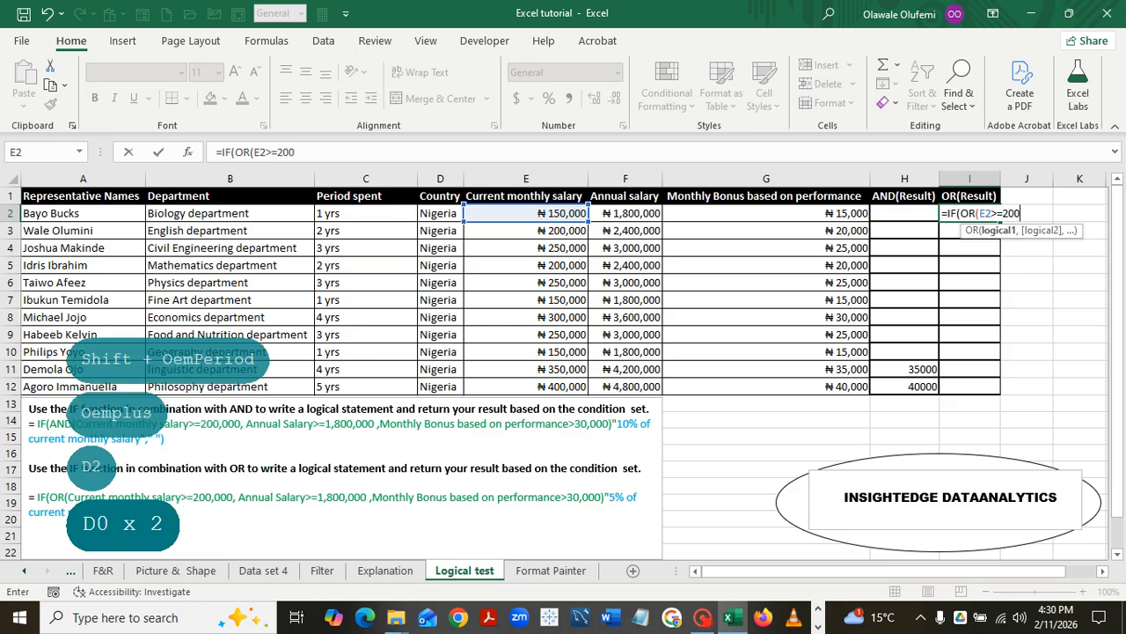
text(000,)
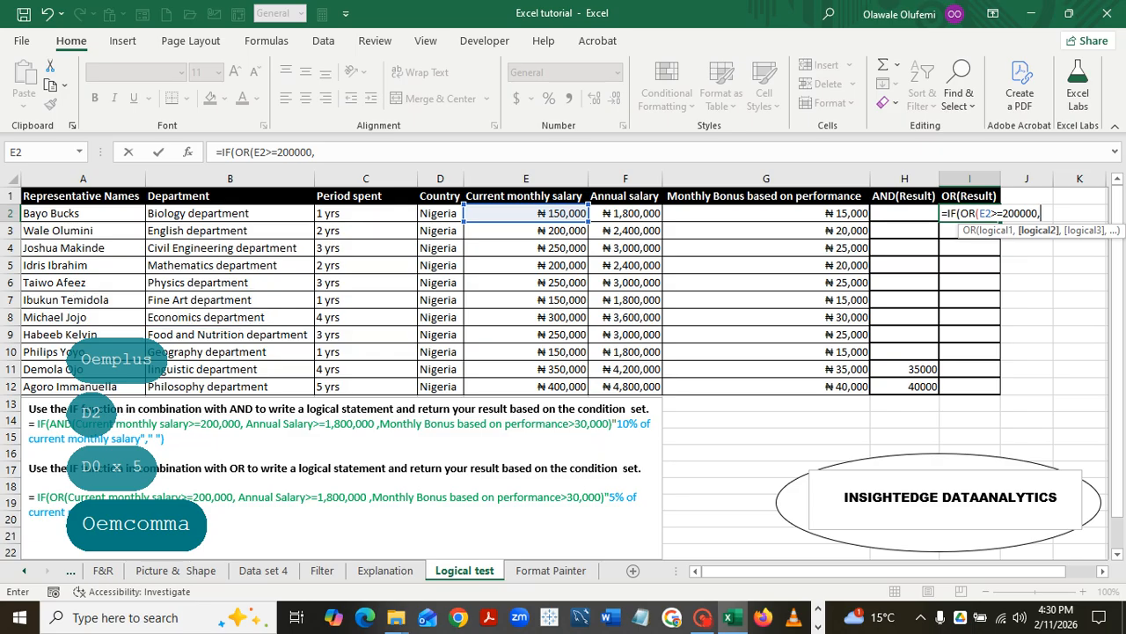
Add F2>=1800000 as the second condition of the OR test in the I2 formula.
click(625, 213)
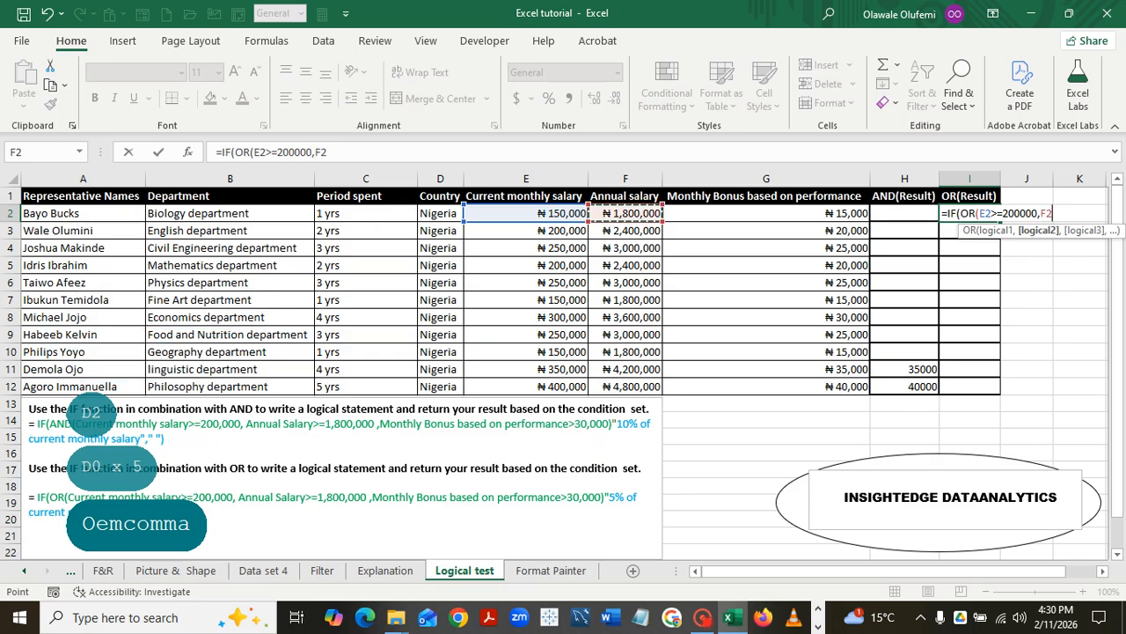
text(>)
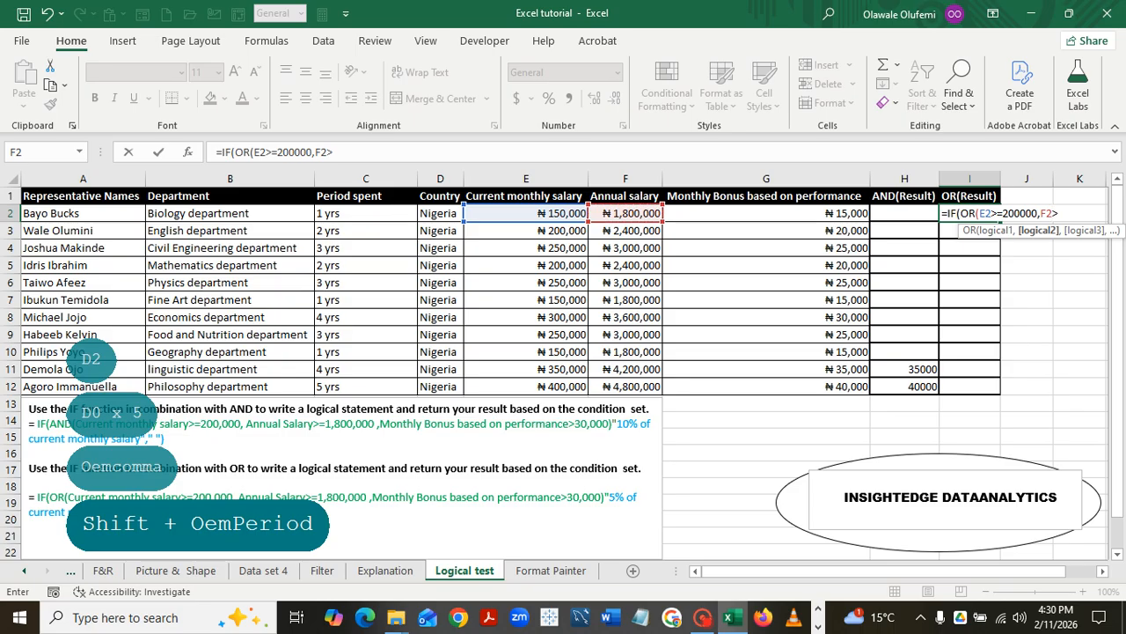
text(=)
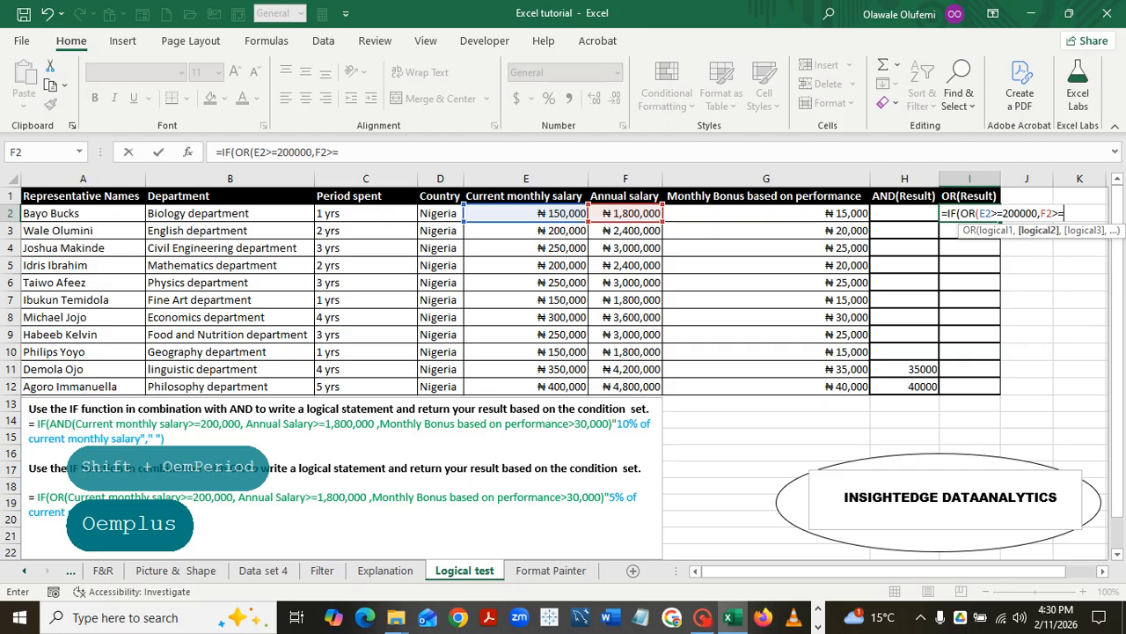
text(18)
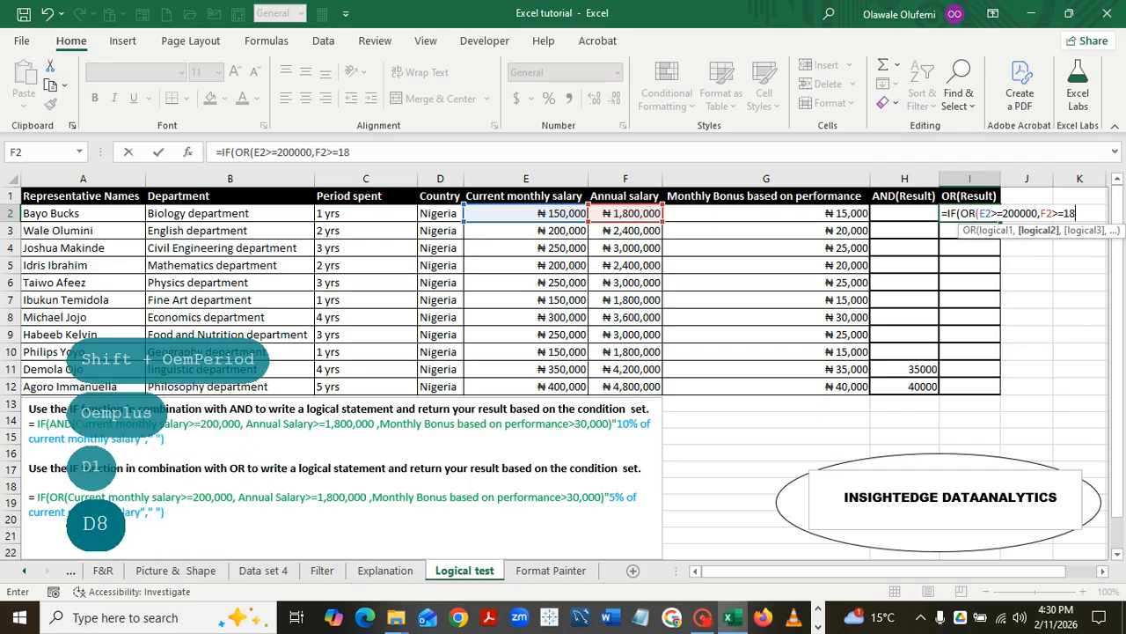
text(00000)
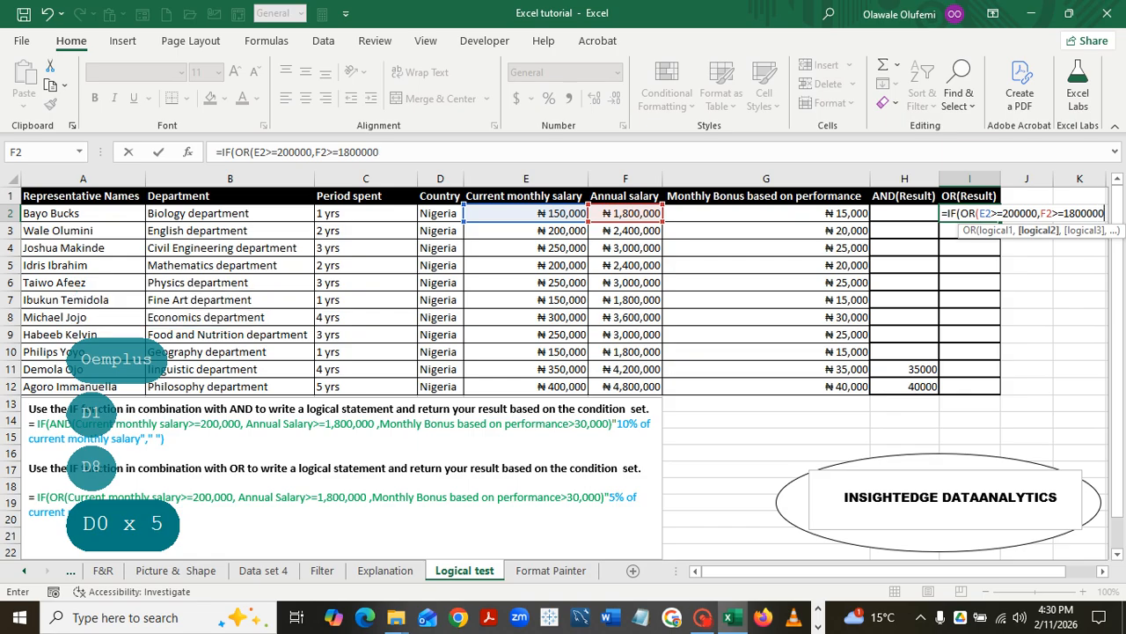
text(,)
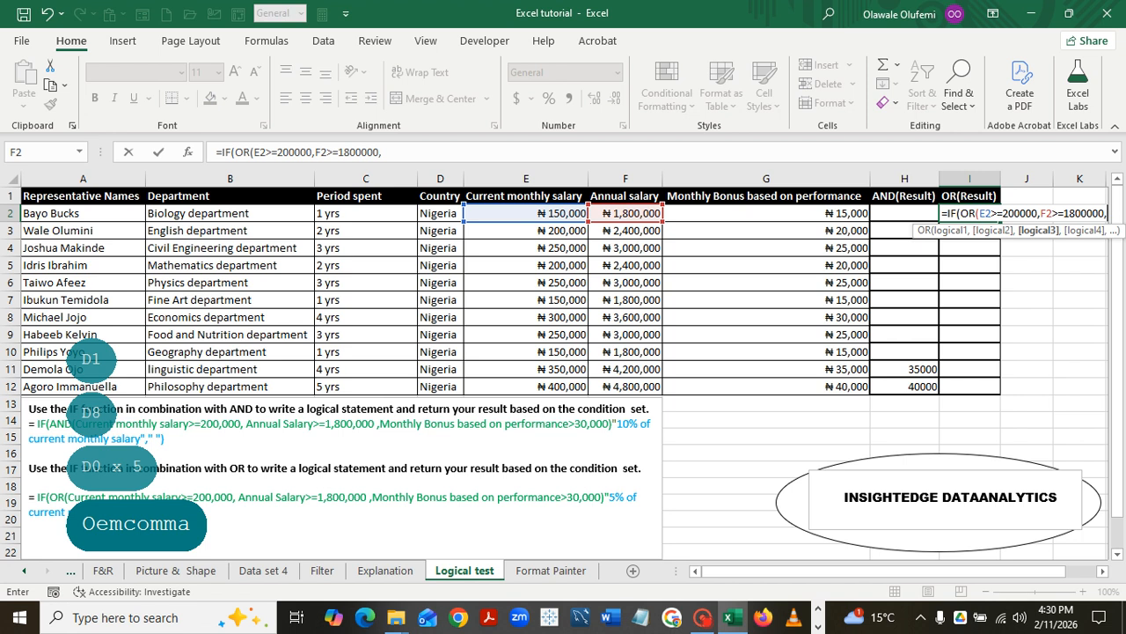
Add G2>30000 as the third OR condition in the I2 formula and close the OR test.
click(767, 213)
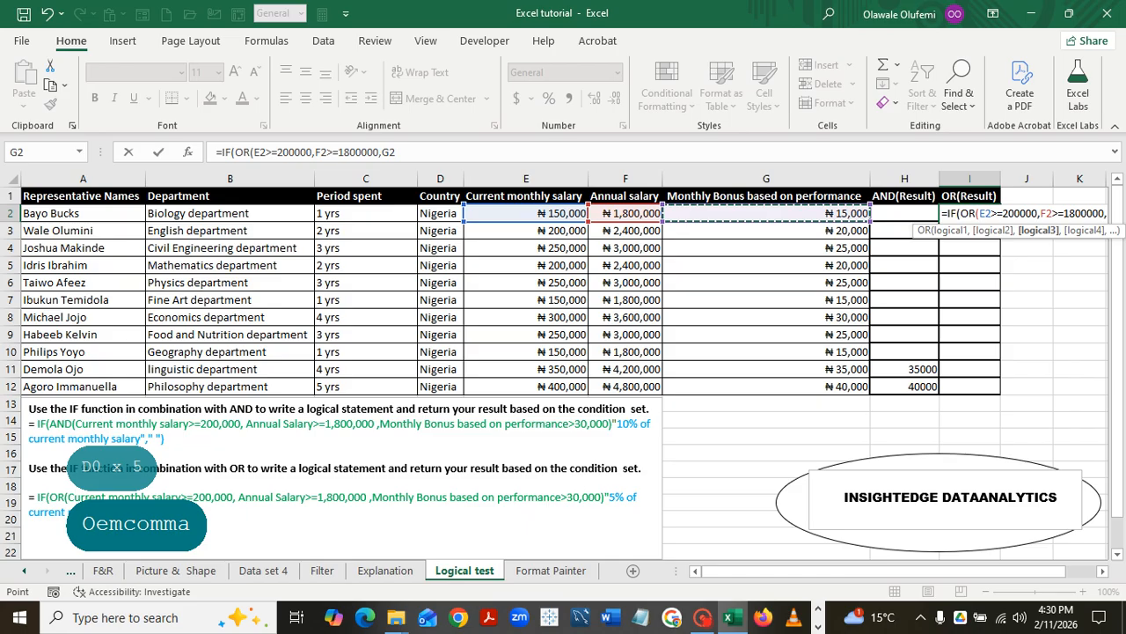
text(>3)
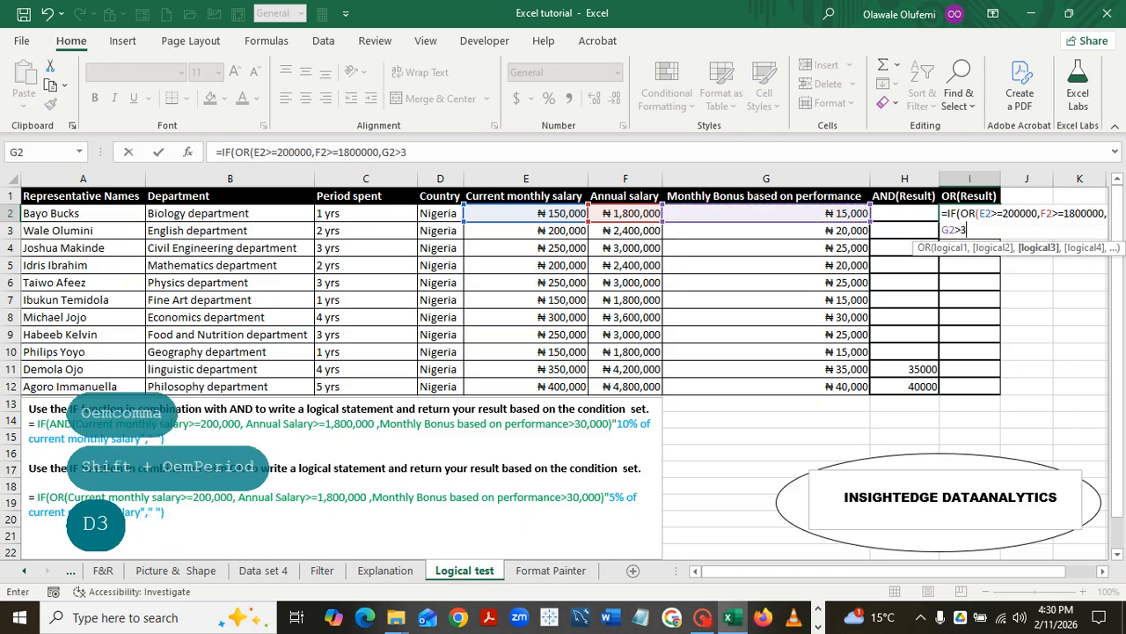
text(0)
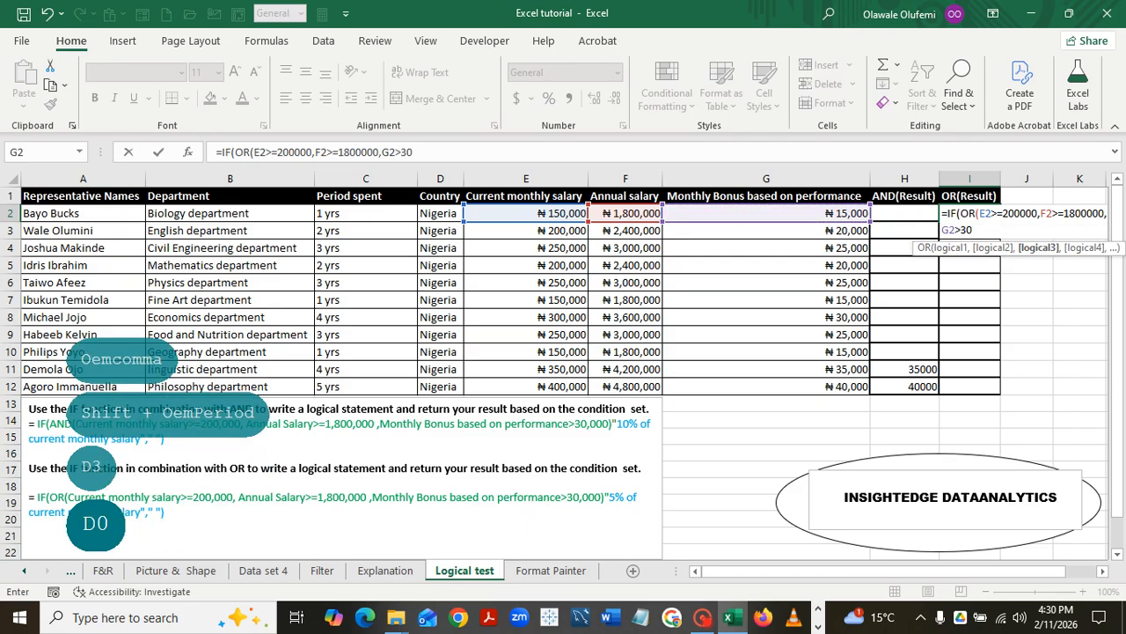
text(00)
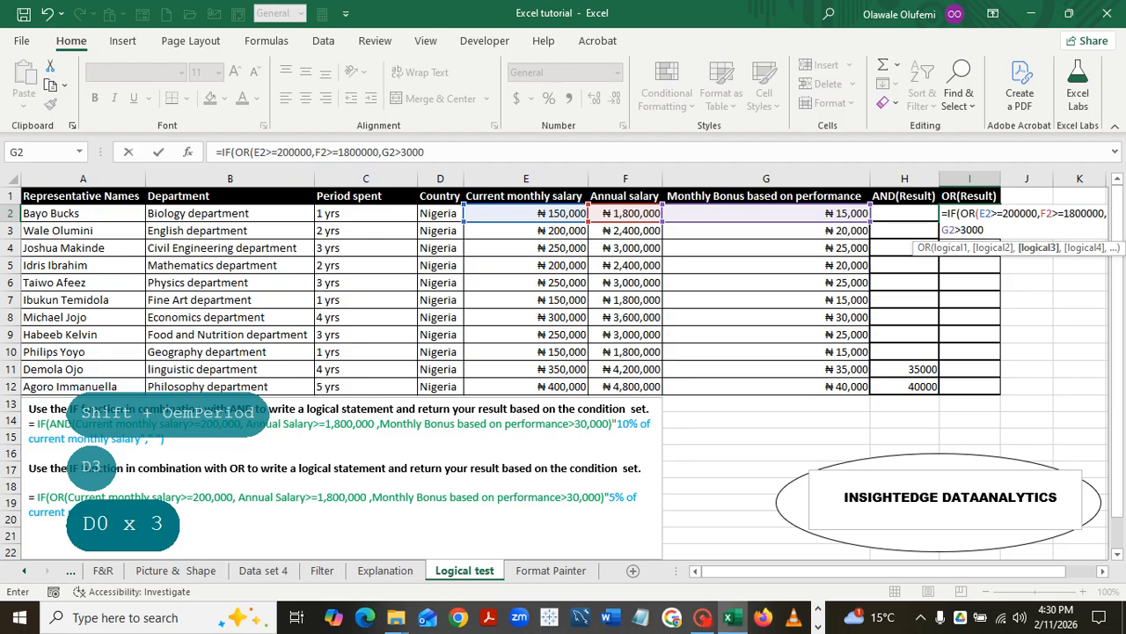
text(0),)
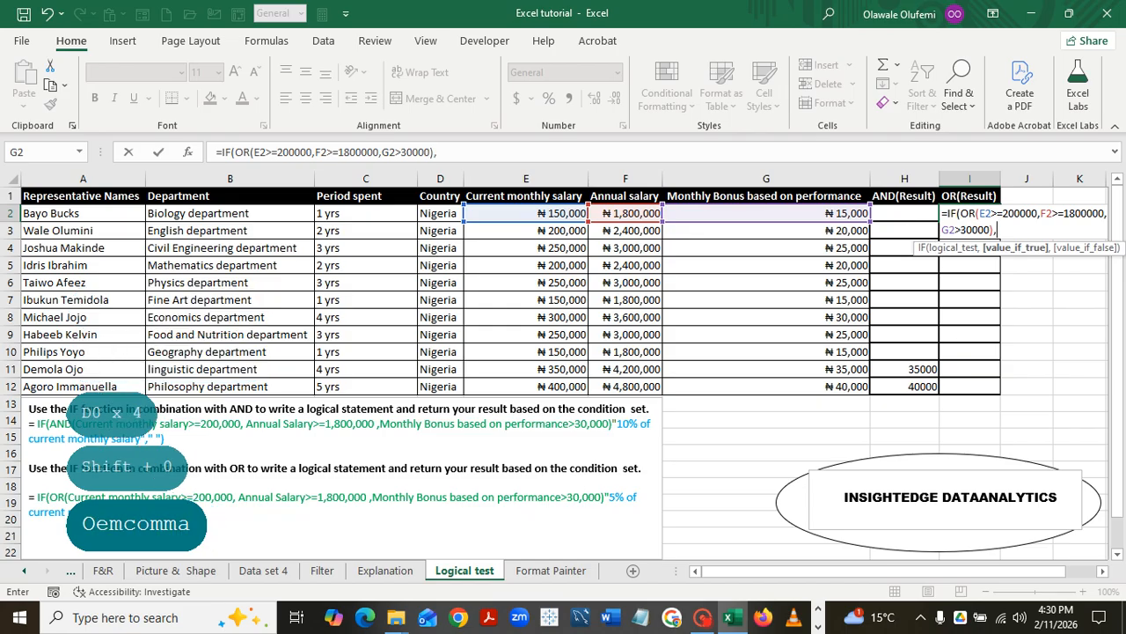
Complete the I2 formula with 5%*E2 as the true value and " " as the false value, and enter it.
text(5%)
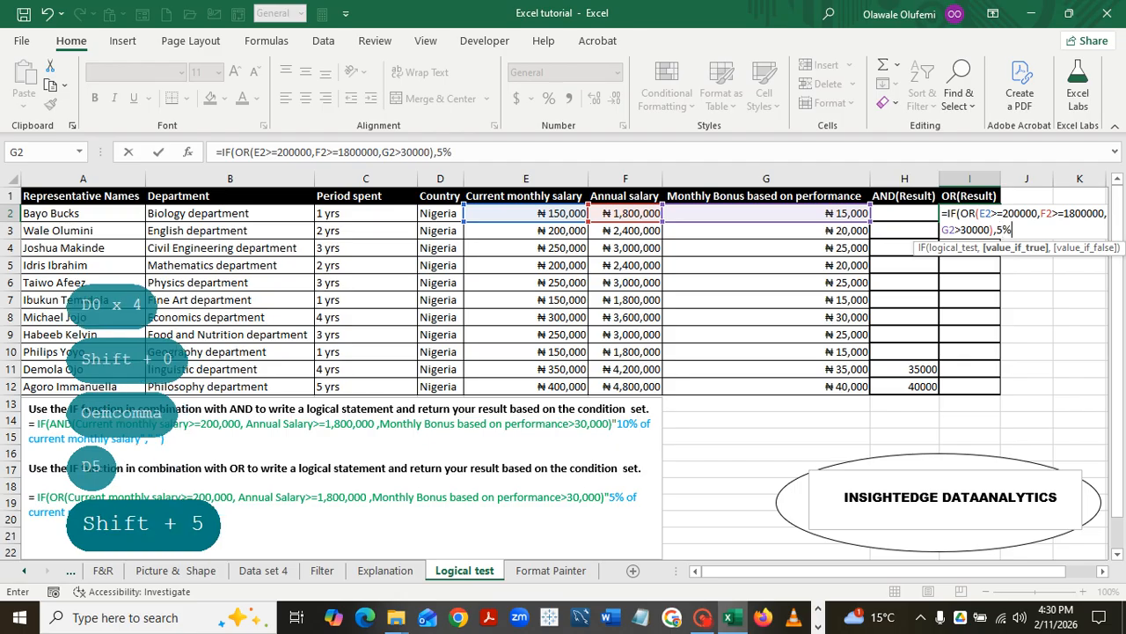
text(*)
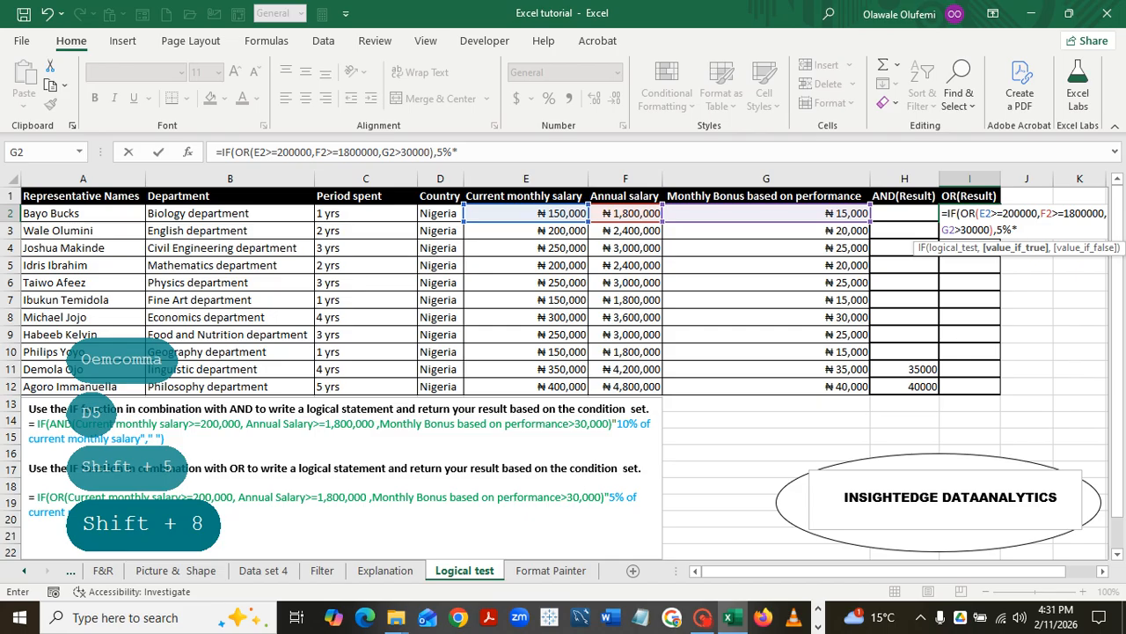
click(526, 214)
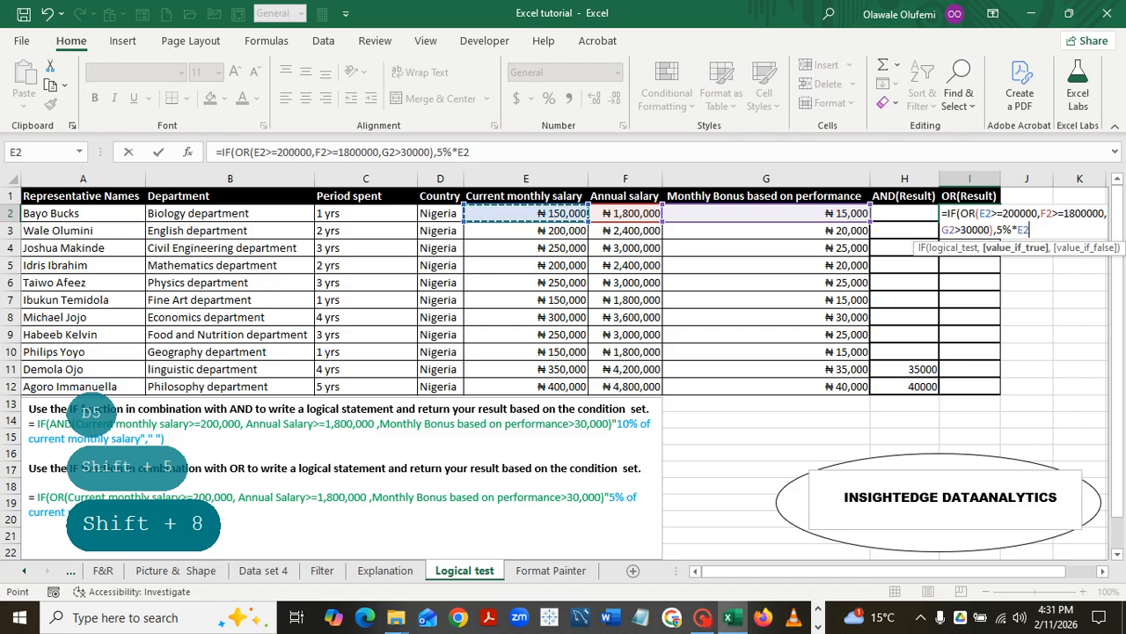
text(,)
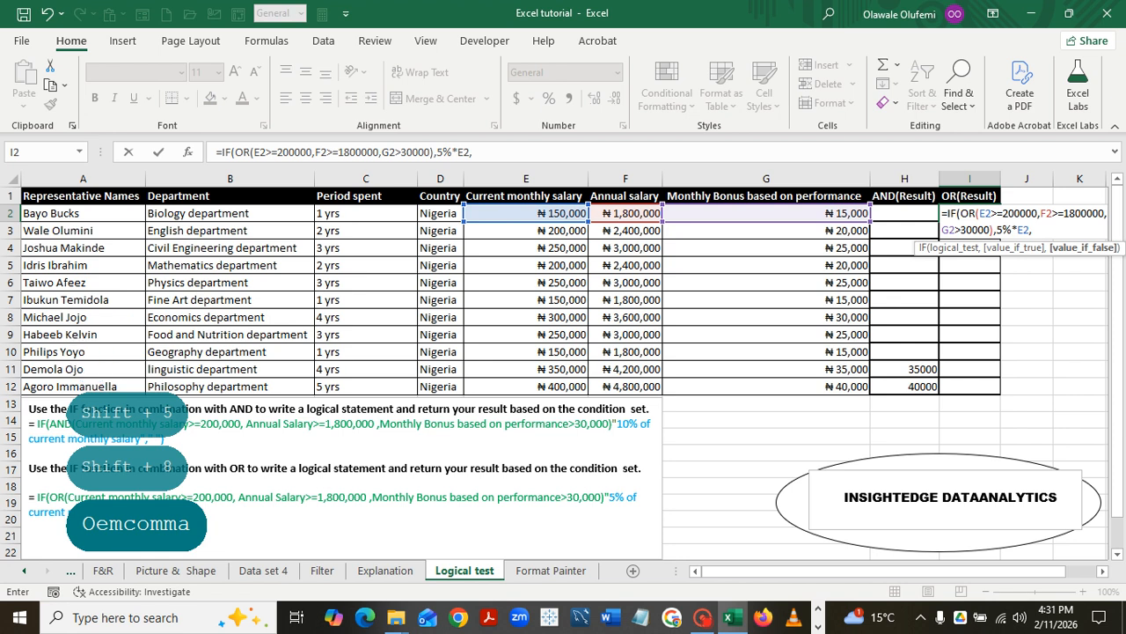
text(" )
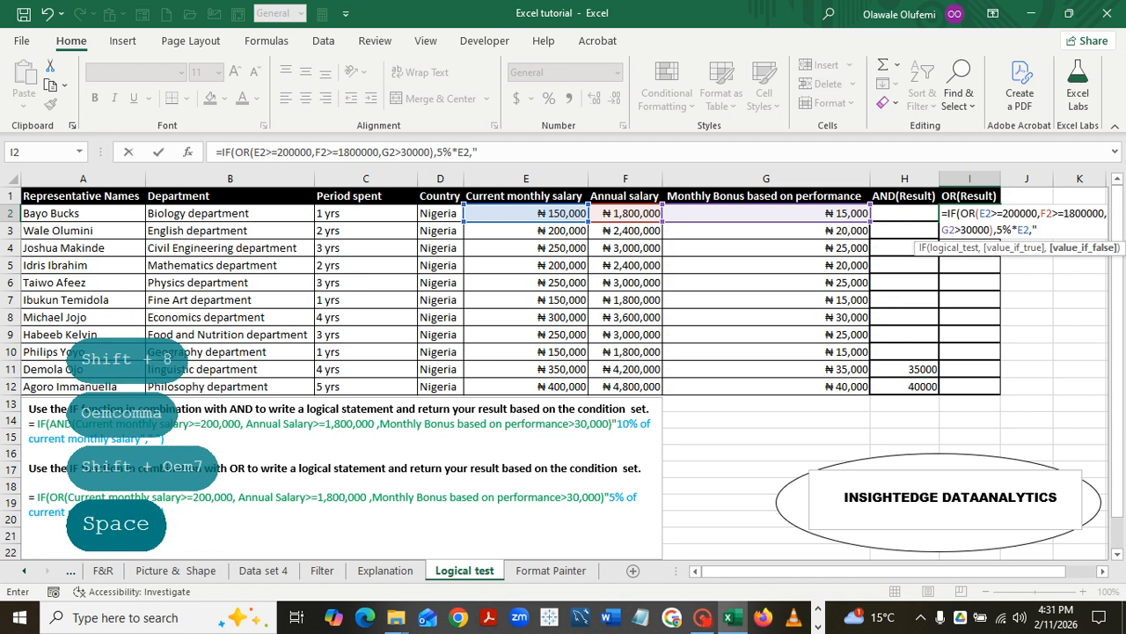
text("))
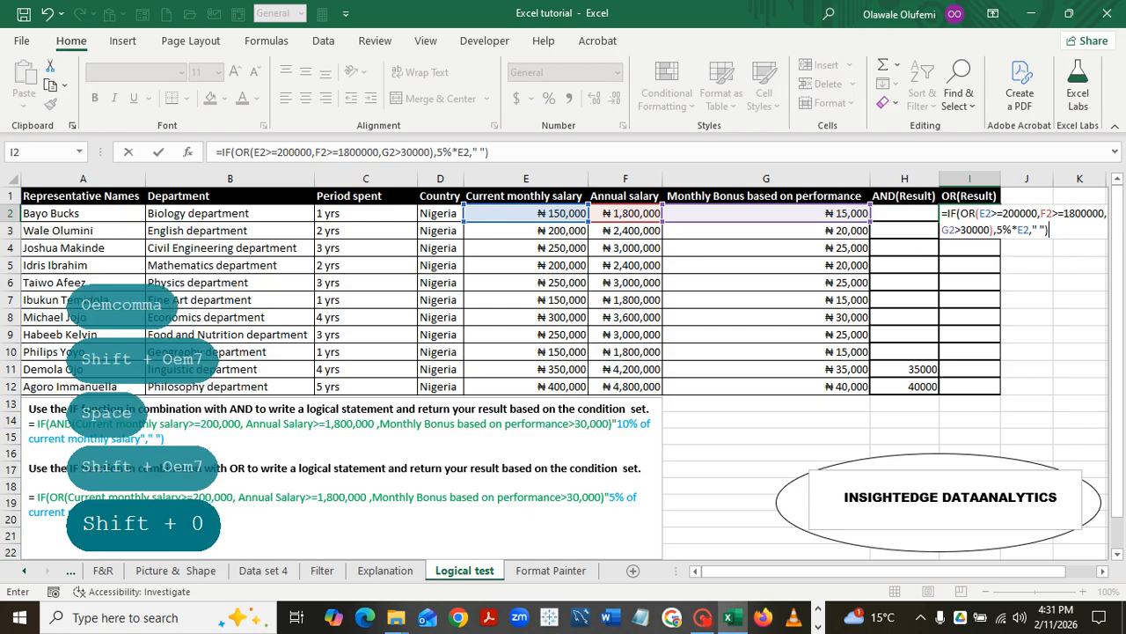
key(Return)
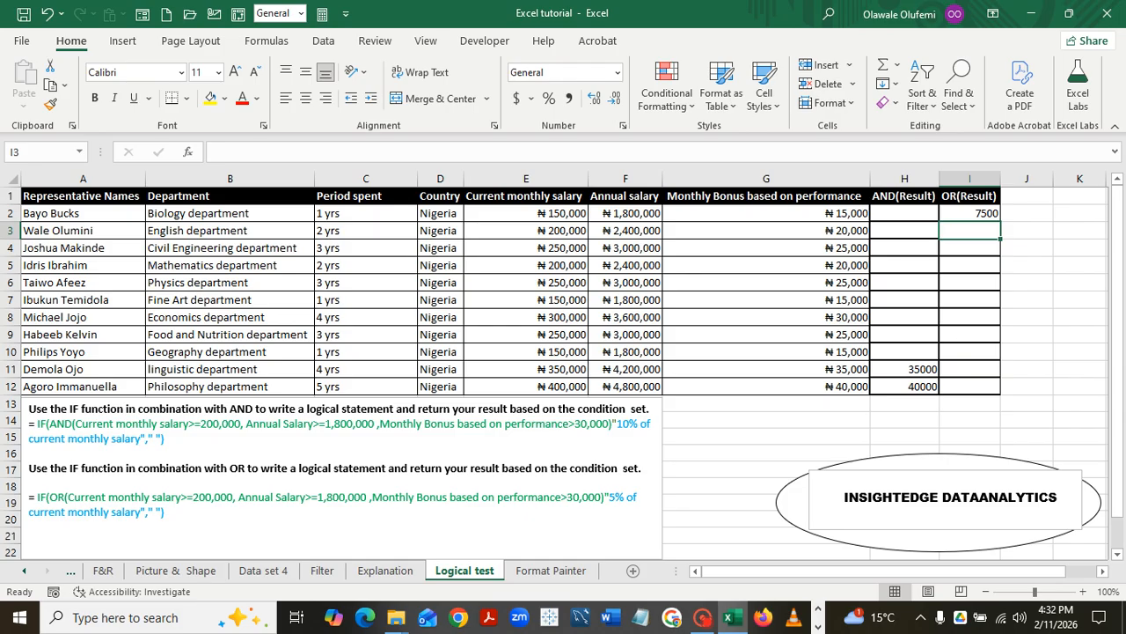
Fill the I2 formula down the OR(Result) column through I12 and deselect the range.
click(970, 213)
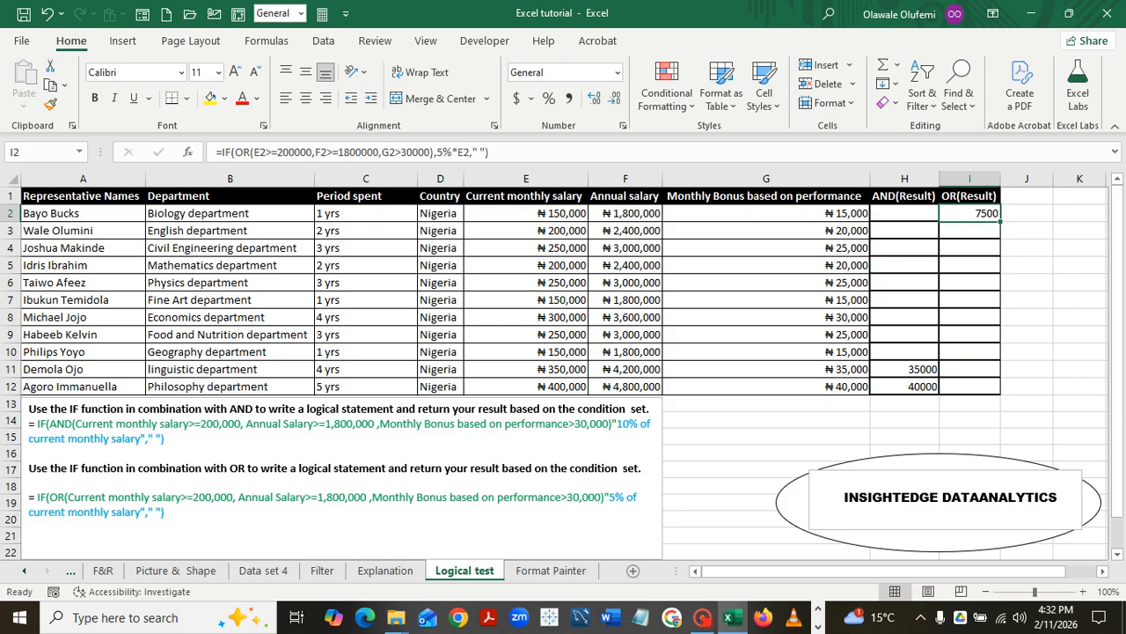
double_click(1001, 222)
click(1027, 282)
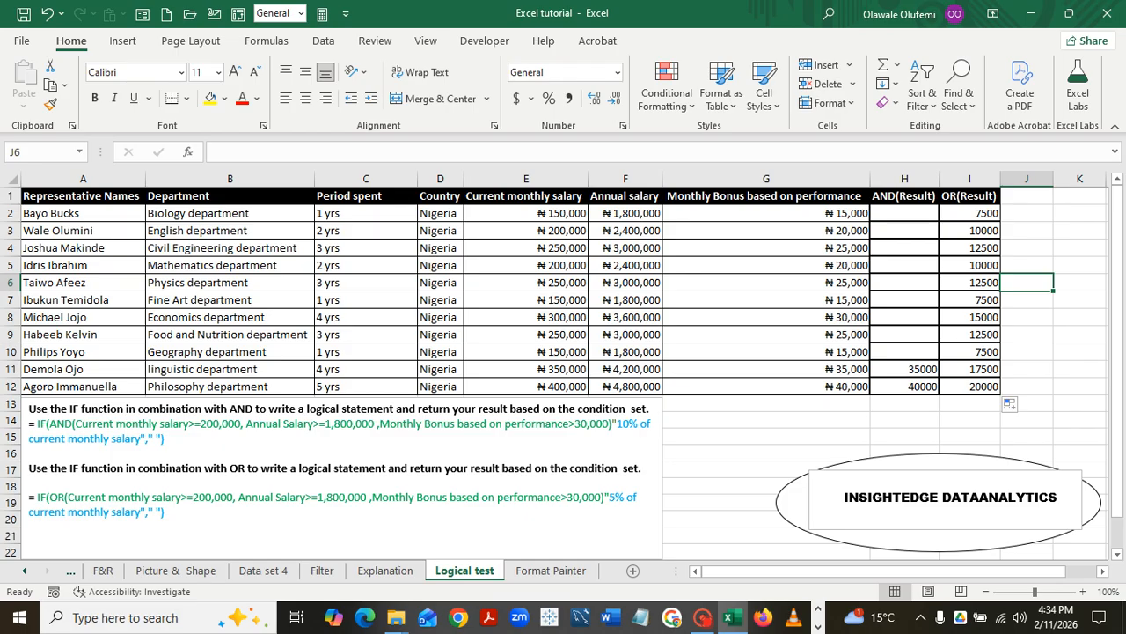
Replace the annual salary formula in F3 with the fixed value 700000.
click(626, 231)
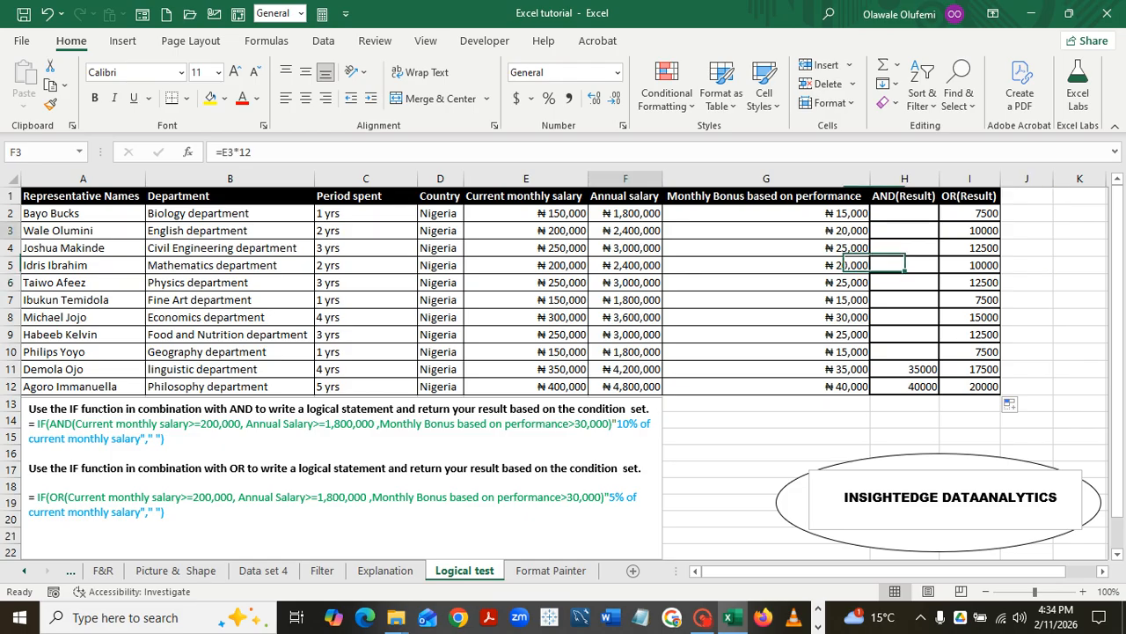
key(F2)
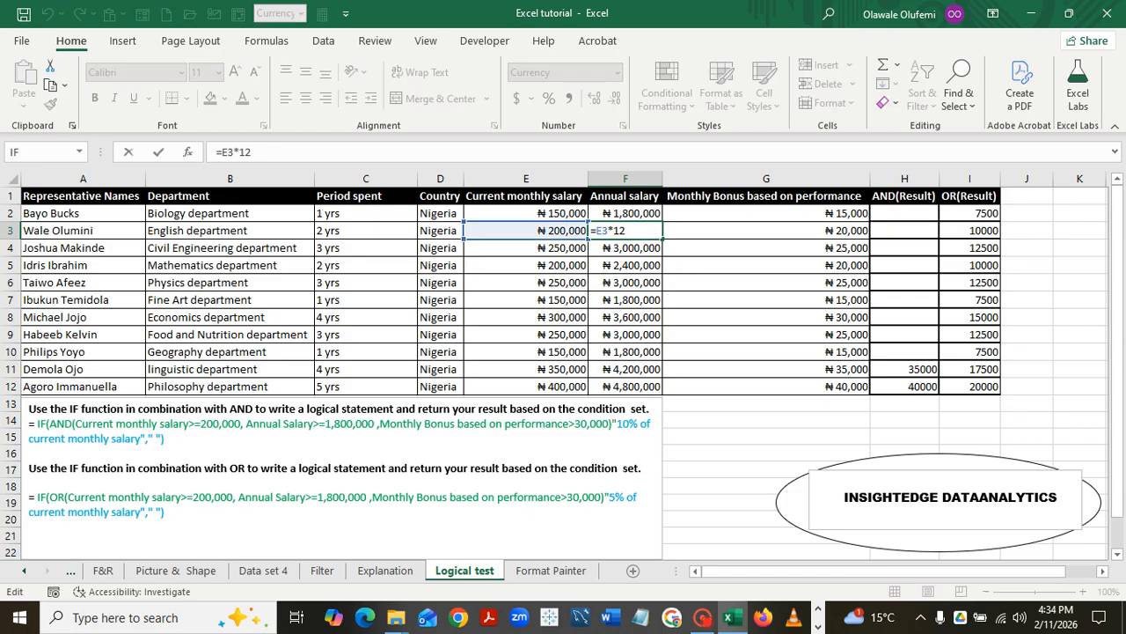
key(BackSpace)
key(BackSpace)
key(BackSpace)
key(BackSpace)
key(BackSpace)
key(BackSpace)
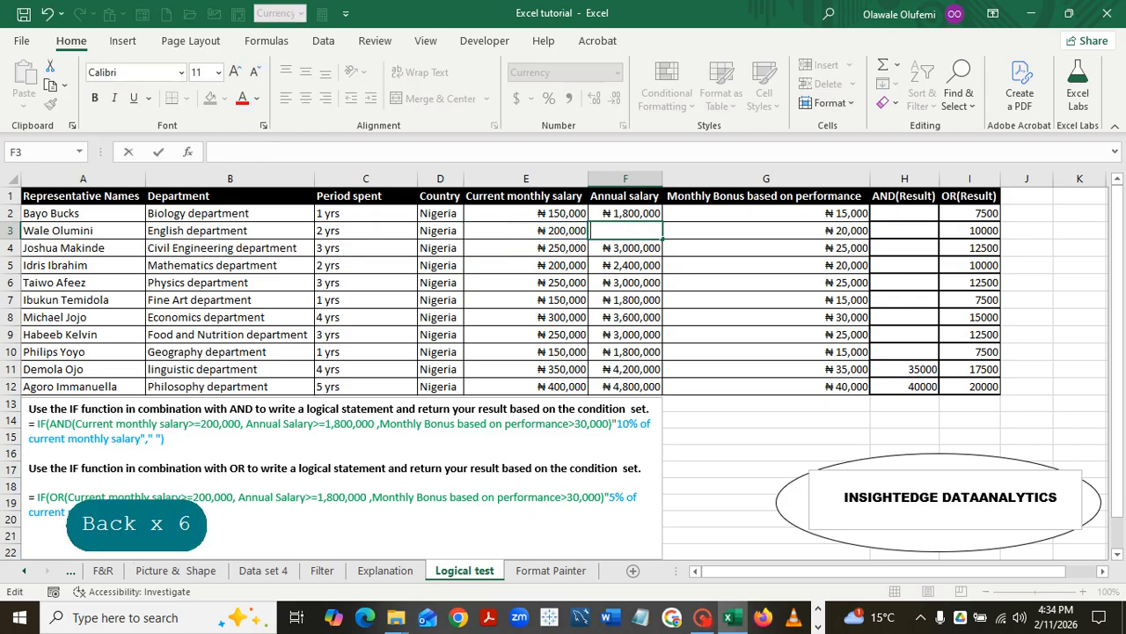
text(700)
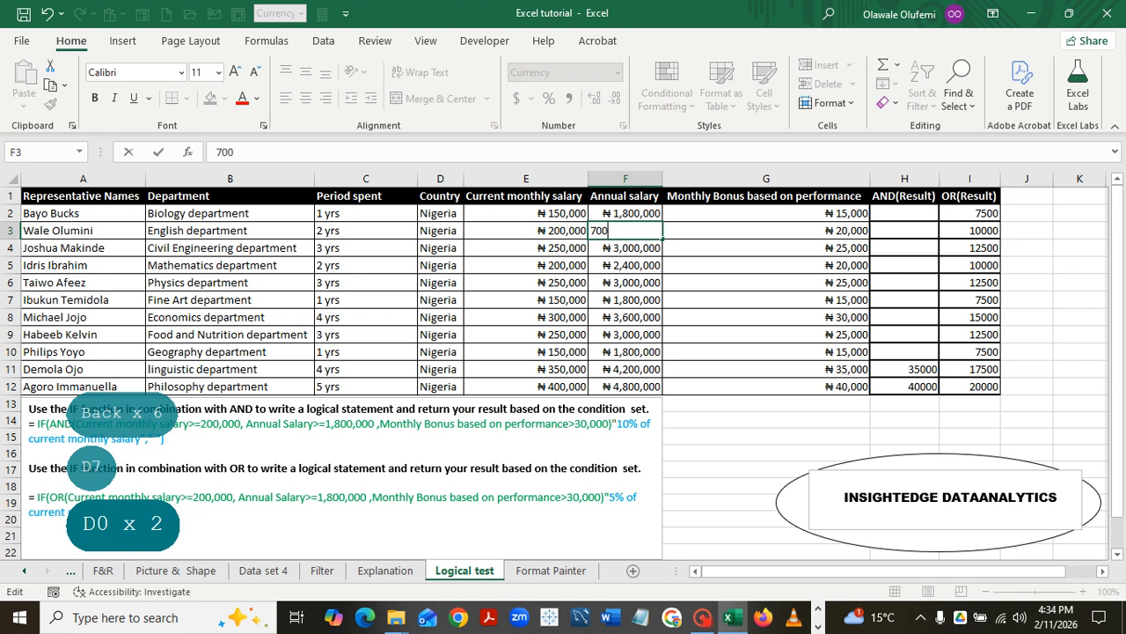
text(000)
key(Tab)
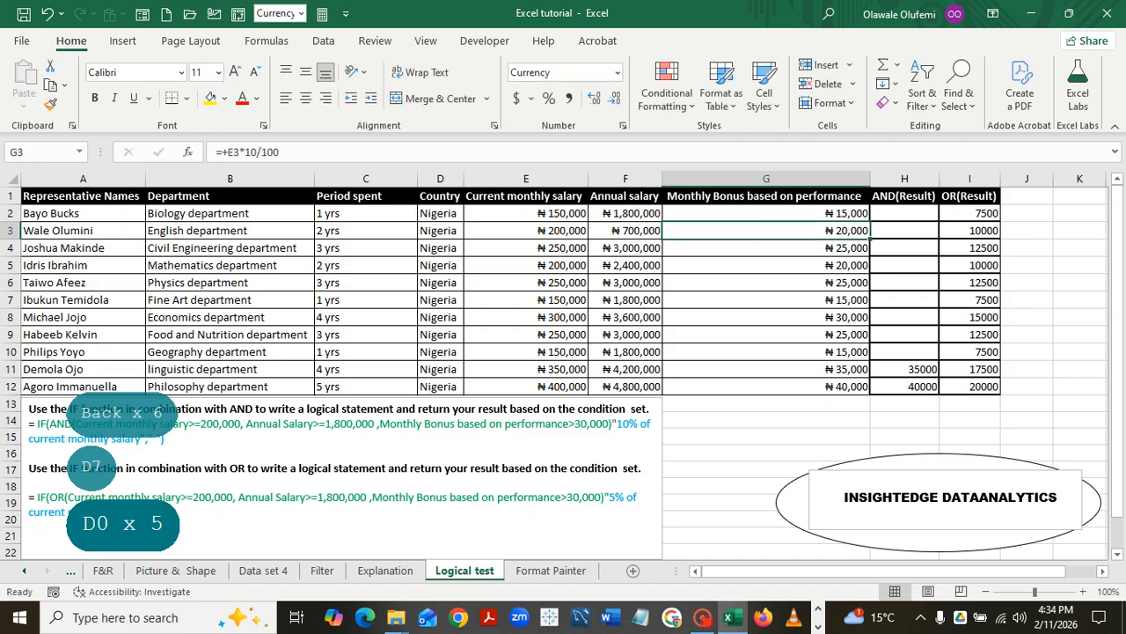
Set the current monthly salary in E3 to 10000 and enter it to test the AND and OR results in row 3.
click(526, 230)
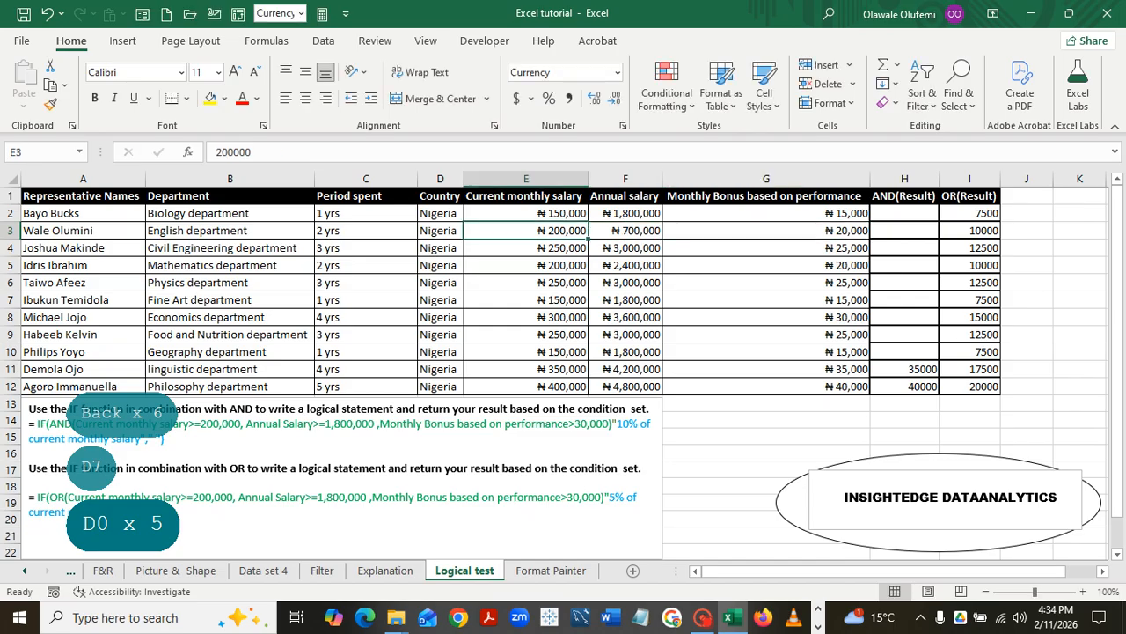
double_click(563, 231)
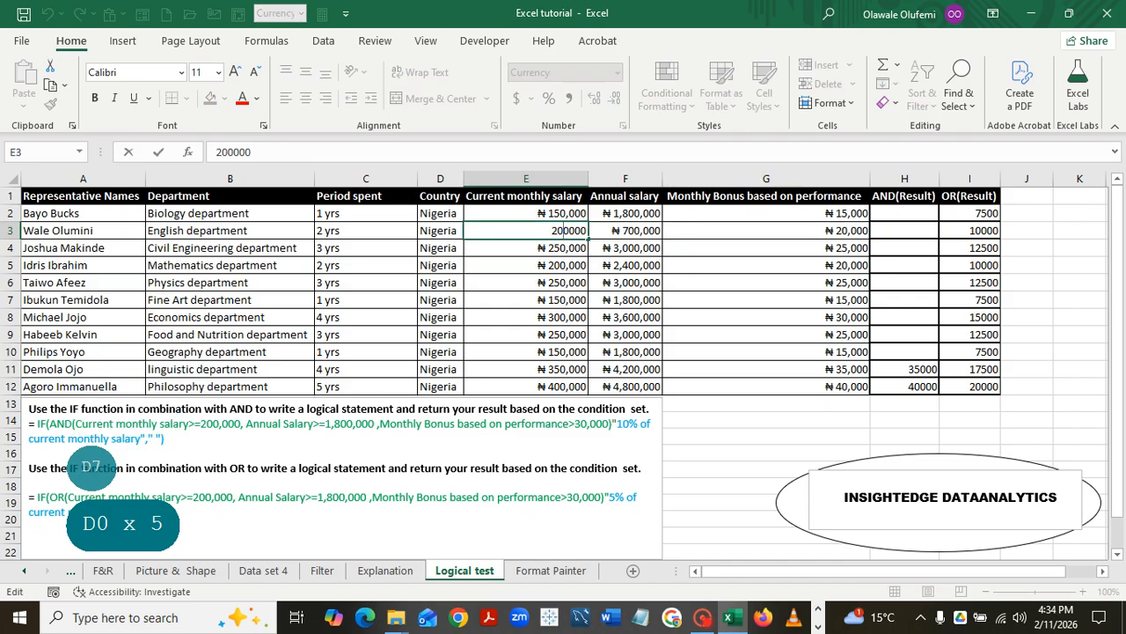
key(BackSpace)
key(BackSpace)
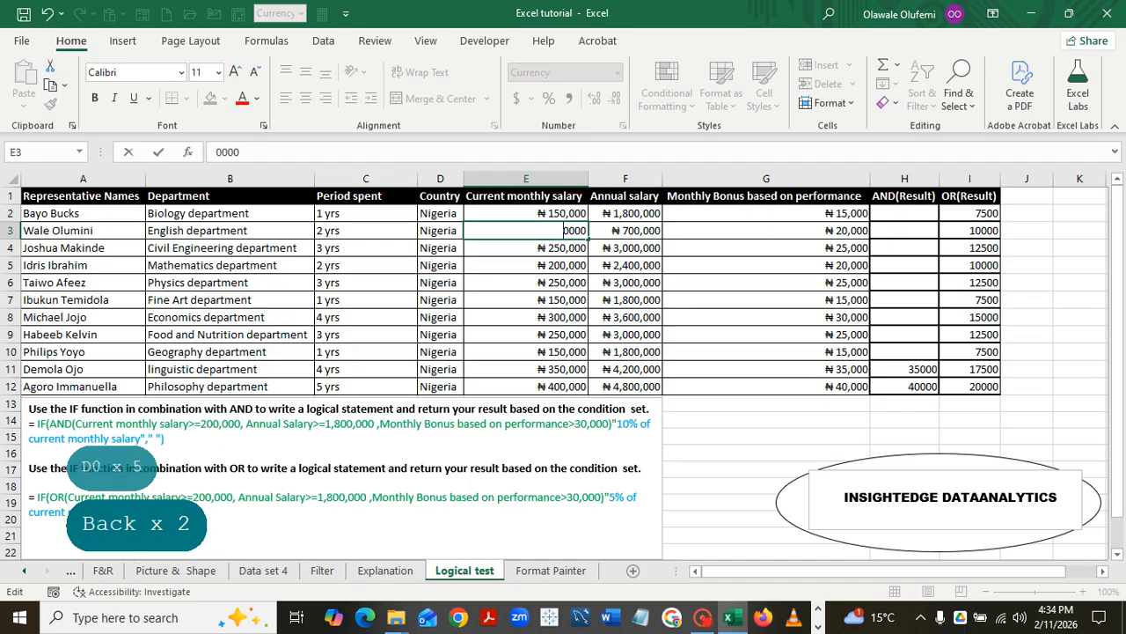
text(1)
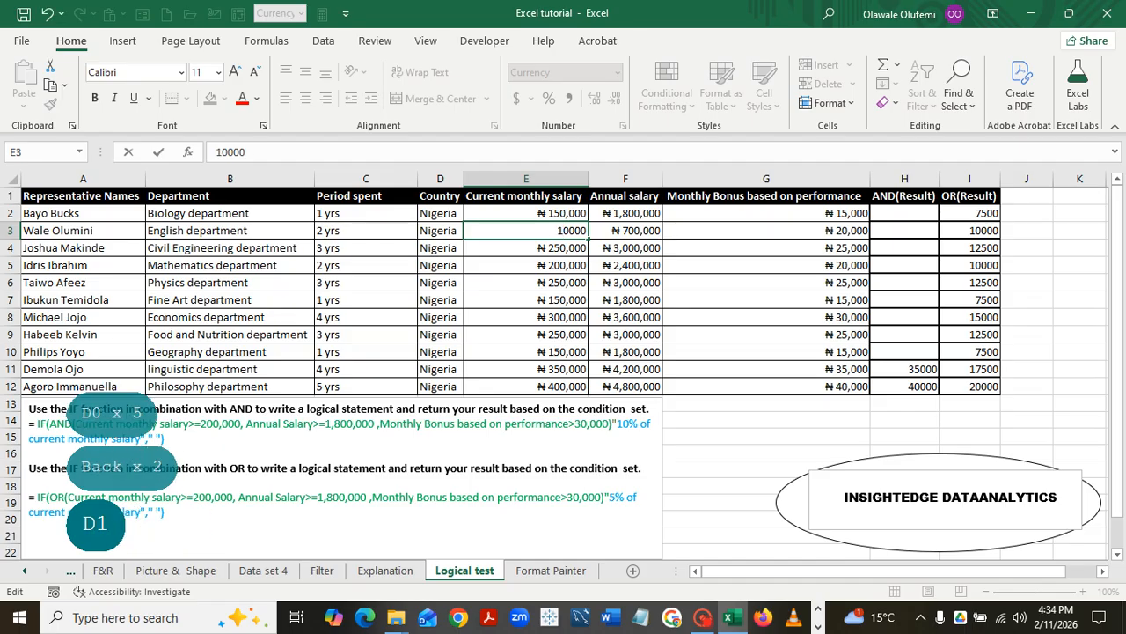
click(721, 486)
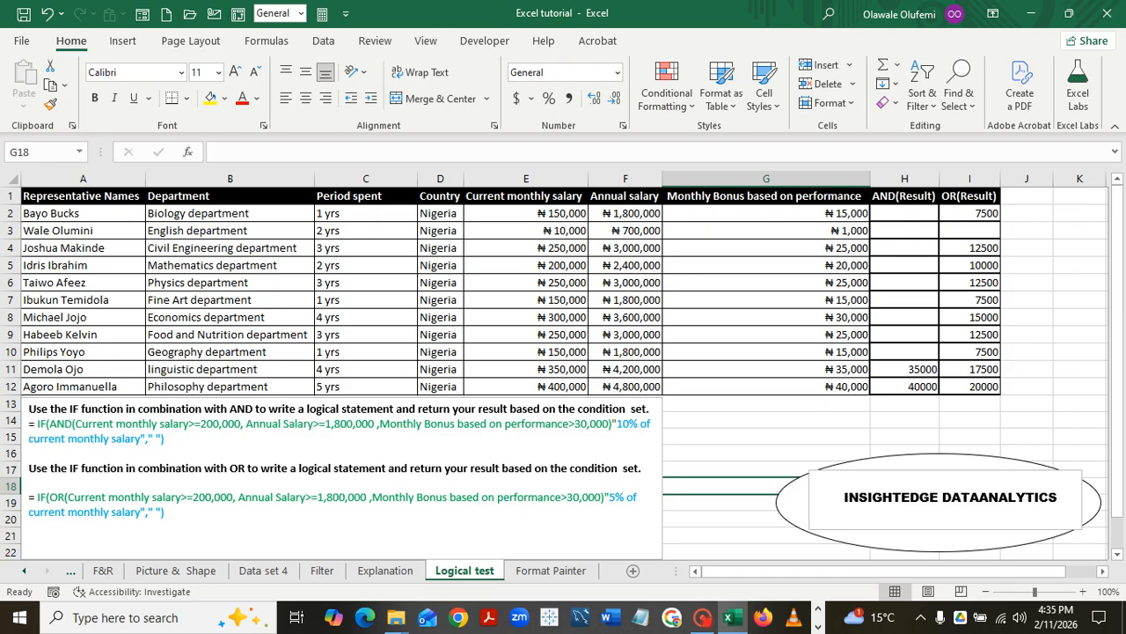
mouse_move(702, 617)
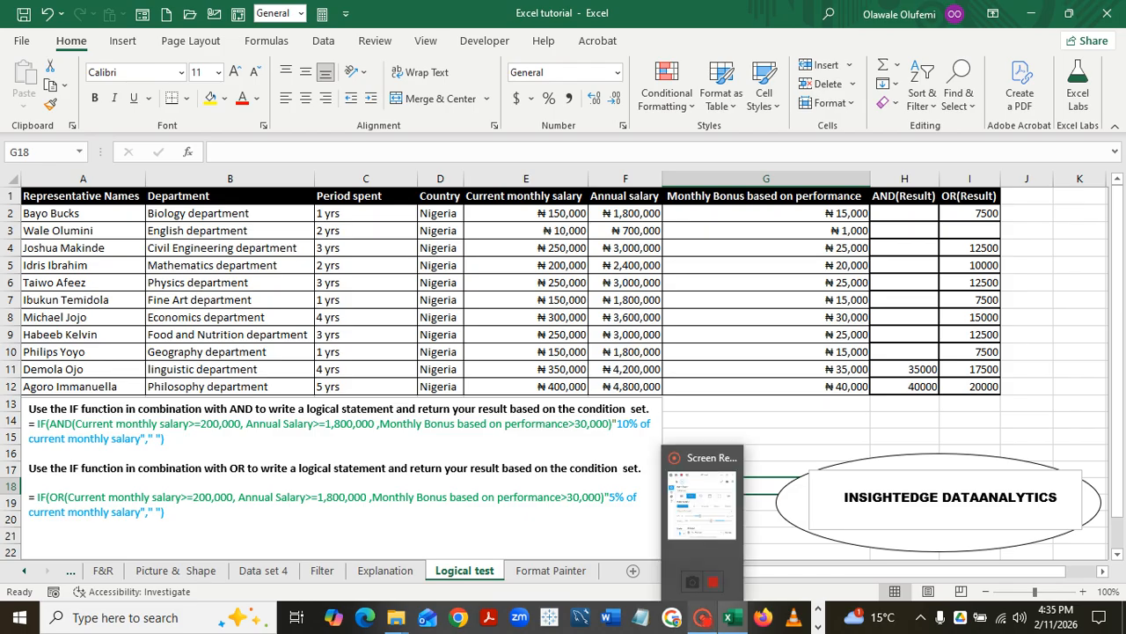